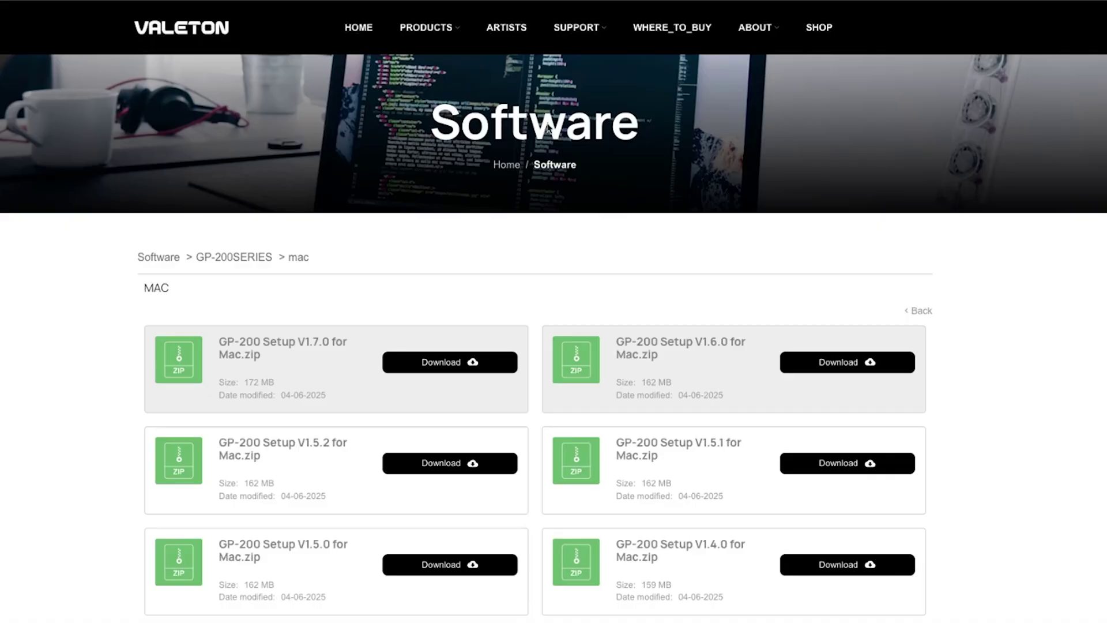
# Download GP-200 Firmware V1.7.4.zip from the GP-200/GP-200R/GP-200X firmware section of the Valeton website
pyautogui.moveTo(569, 30)
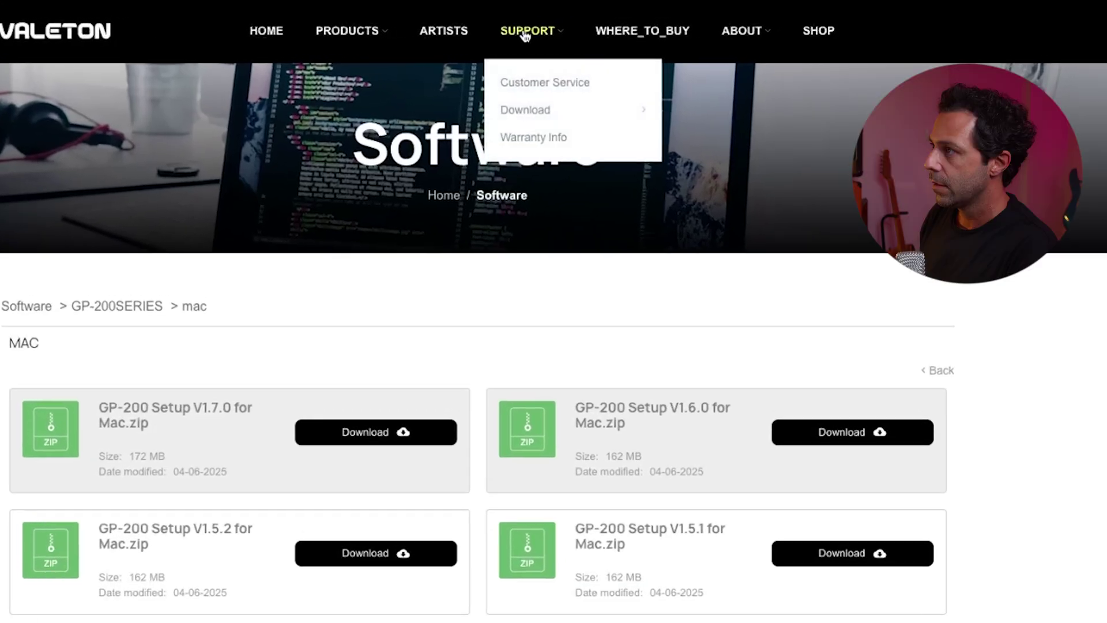
pyautogui.moveTo(606, 103)
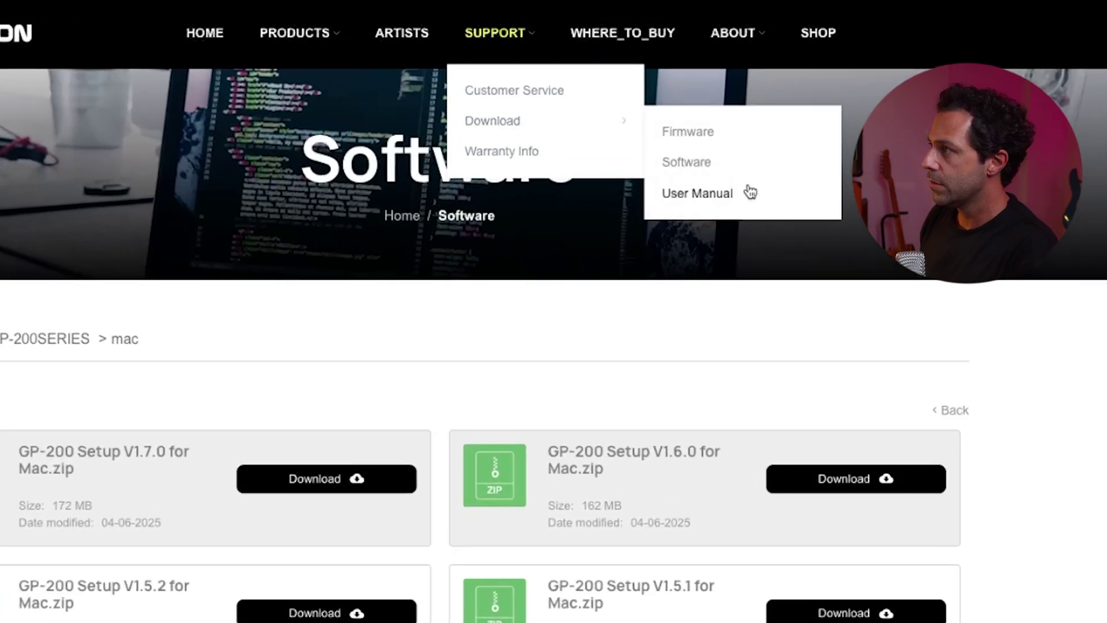
pyautogui.click(723, 138)
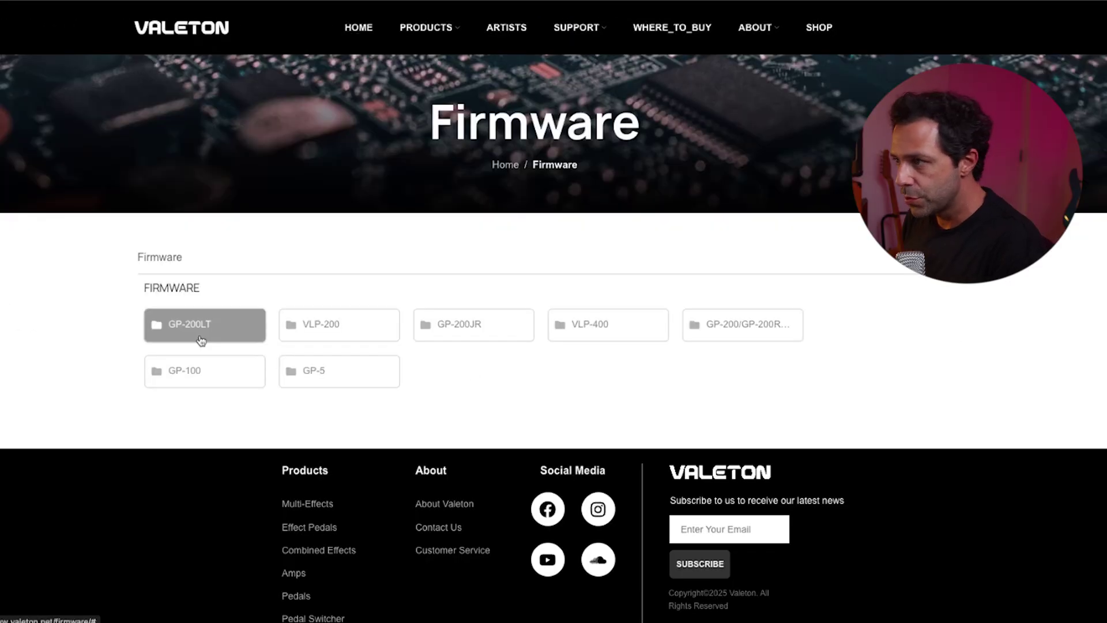
pyautogui.click(731, 332)
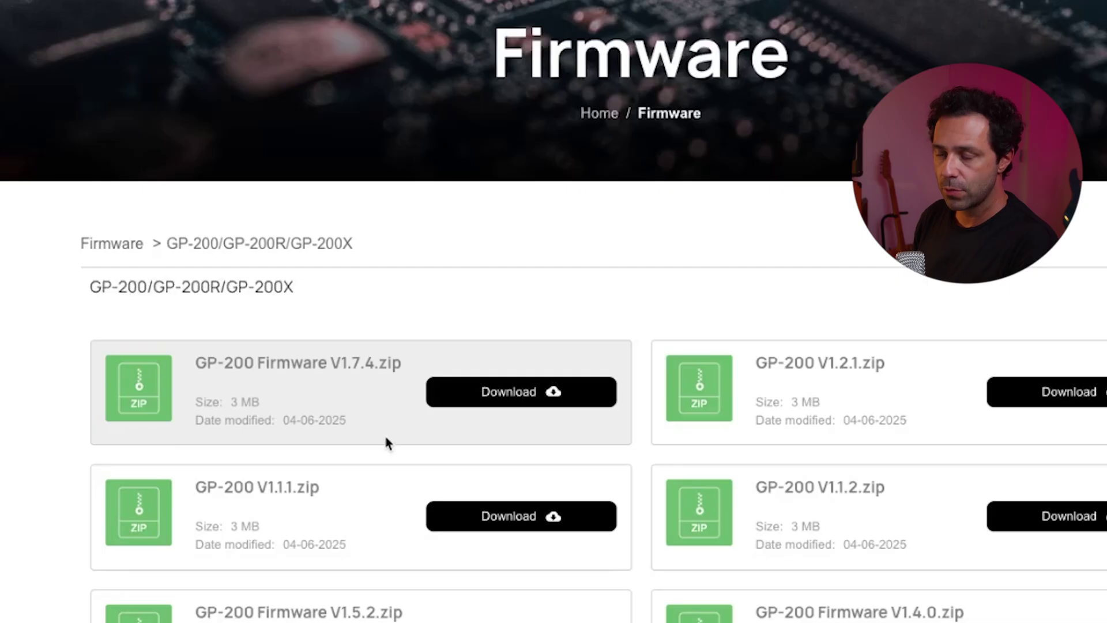
pyautogui.click(527, 398)
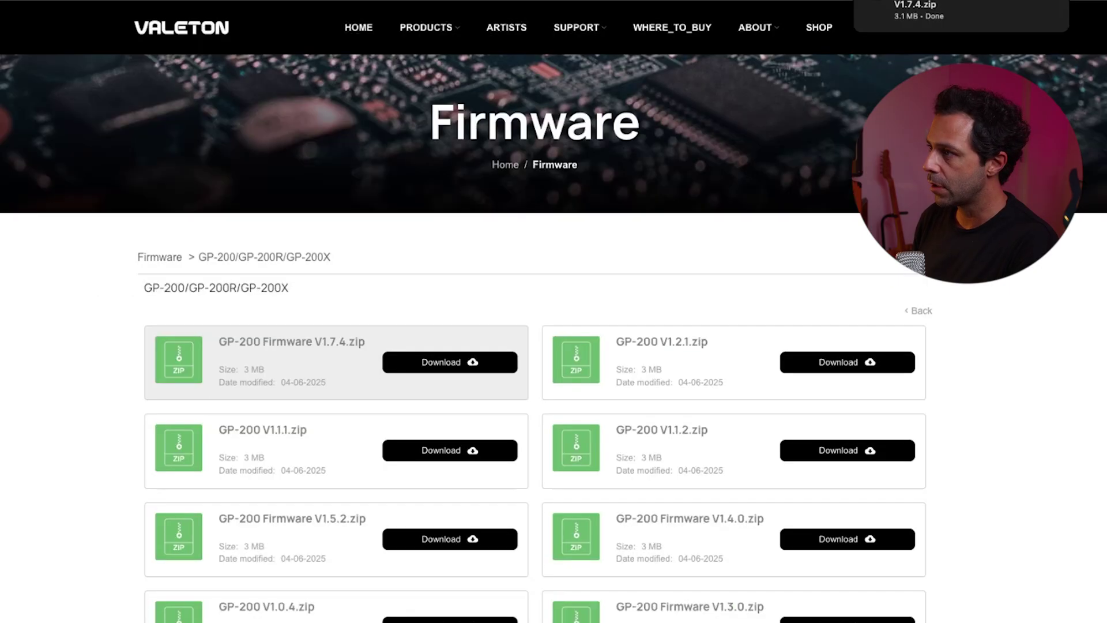
# Open the Mac downloads for the GP-200SERIES in Valeton's software section
pyautogui.moveTo(578, 31)
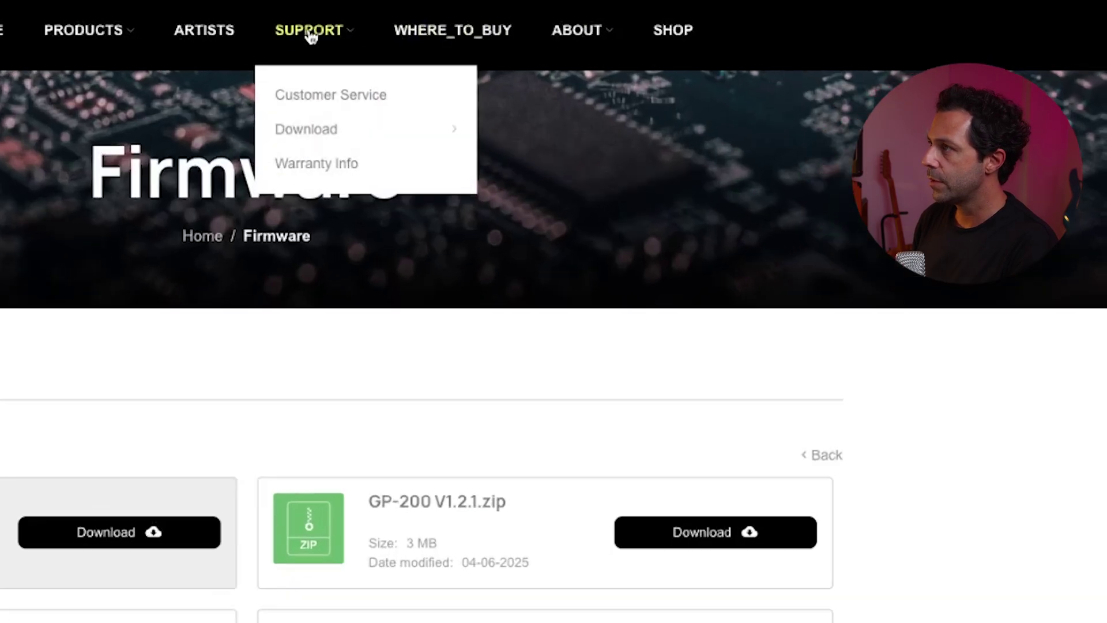
pyautogui.click(306, 129)
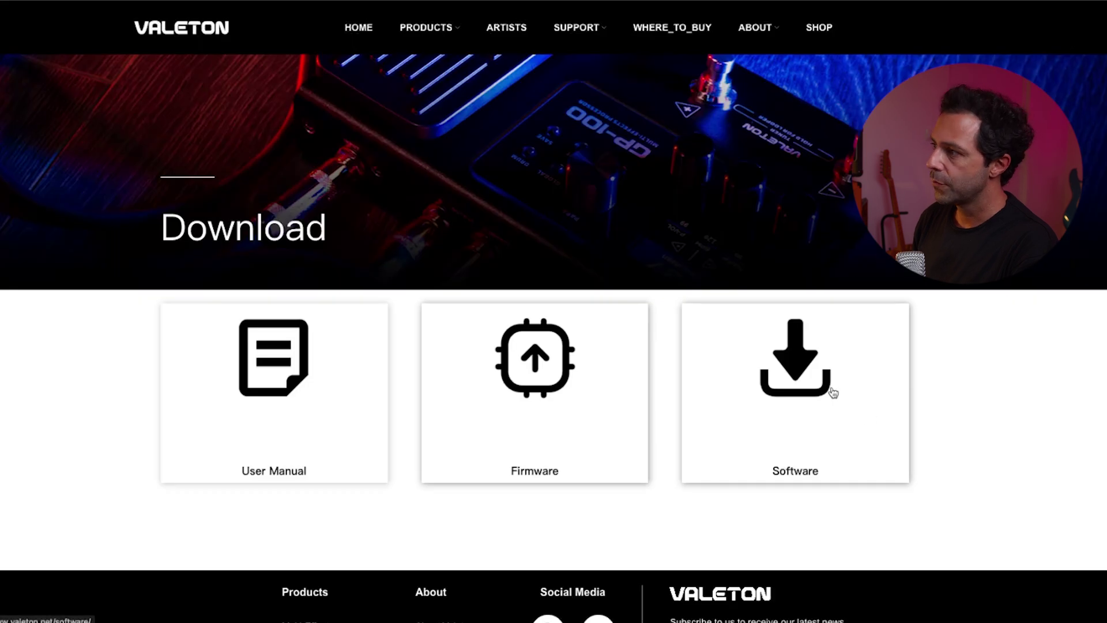
pyautogui.click(833, 392)
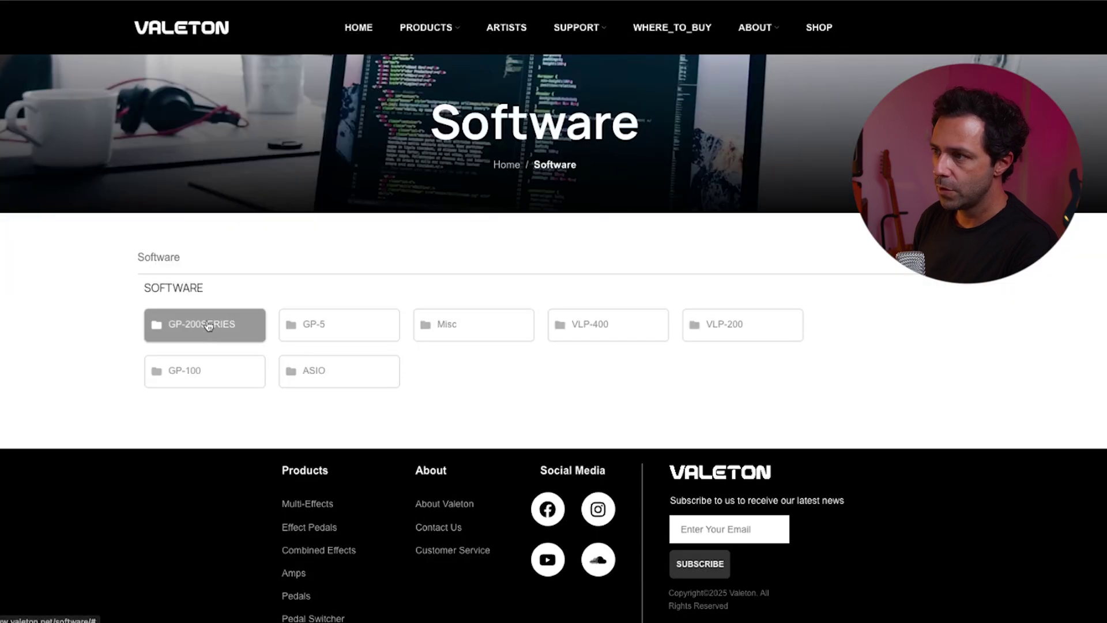
pyautogui.click(208, 327)
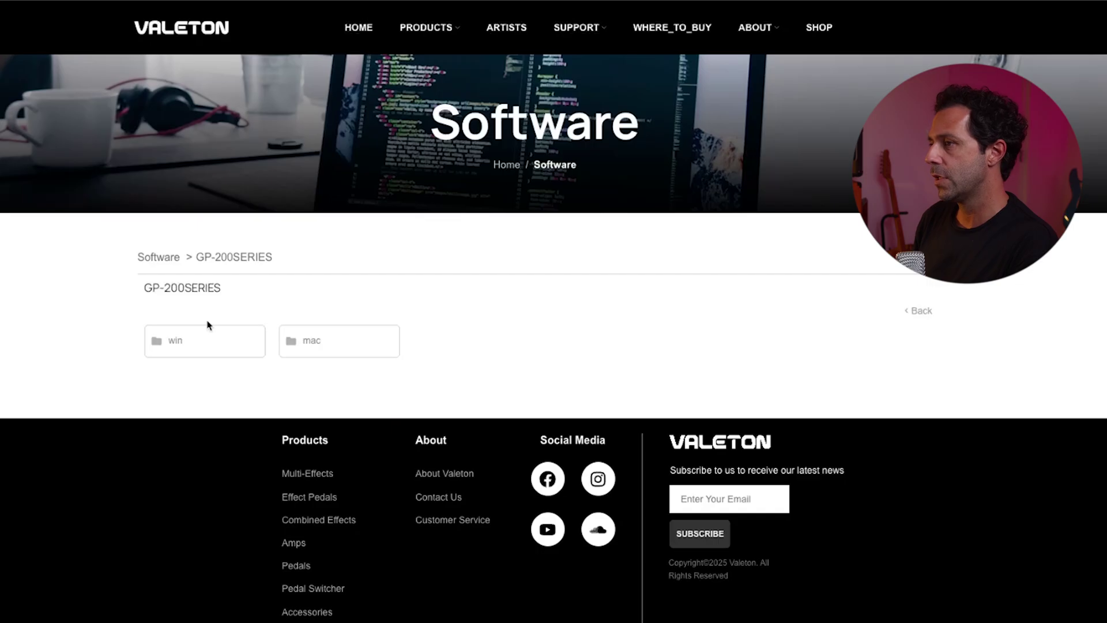
pyautogui.click(347, 351)
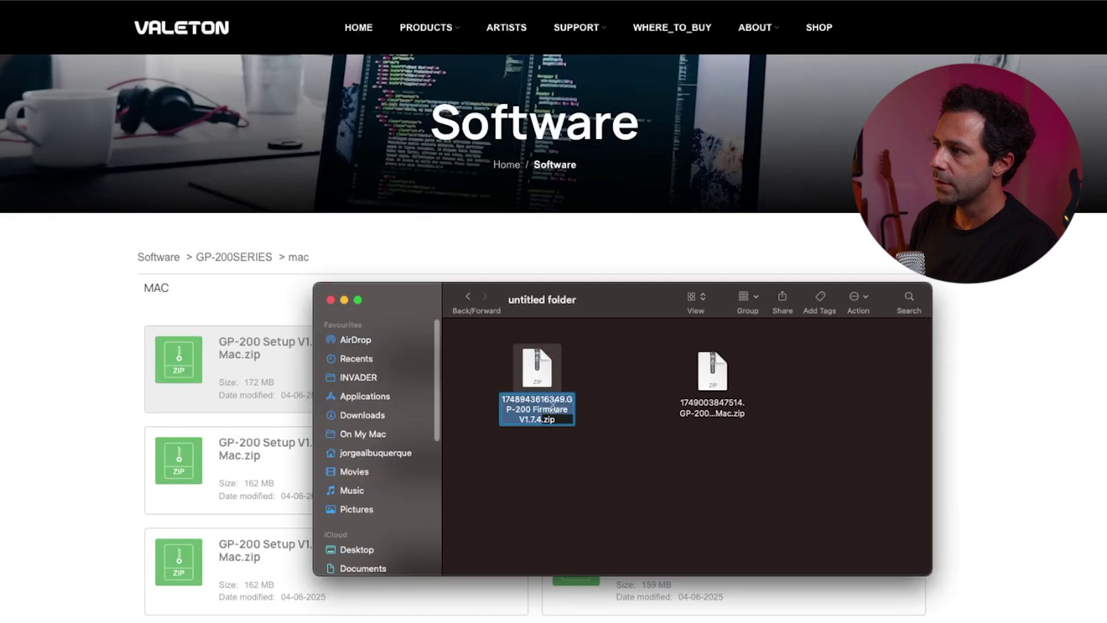
# Extract the GP-200 Firmware V1.7.4 archive in the untitled folder and open the extracted folder
pyautogui.click(565, 458)
pyautogui.doubleClick(536, 371)
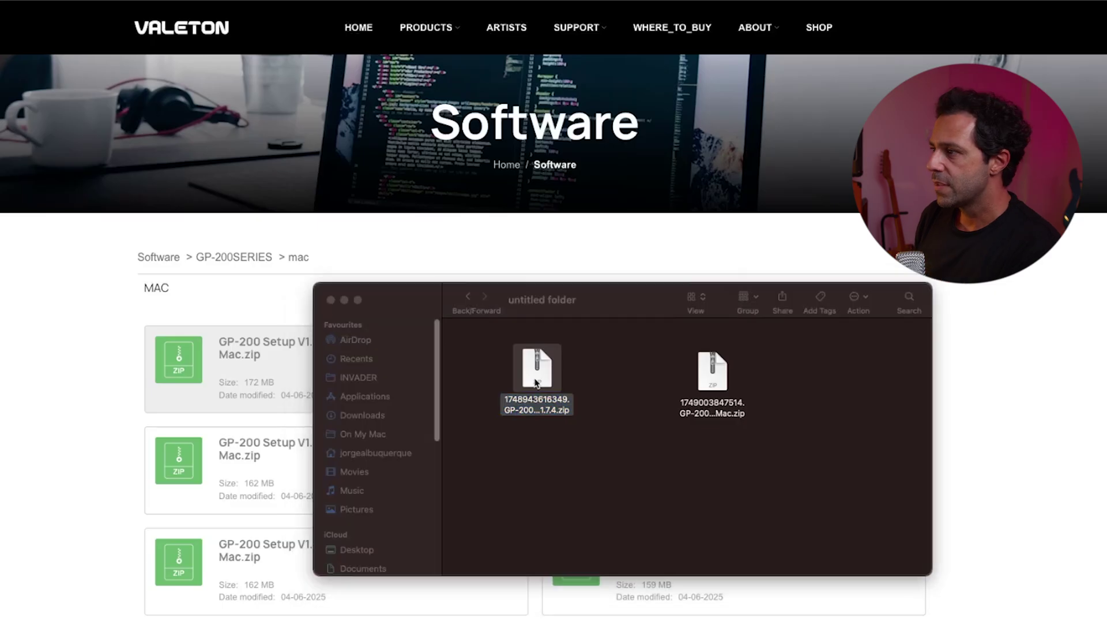
pyautogui.moveTo(552, 382); pyautogui.dragTo(531, 472)
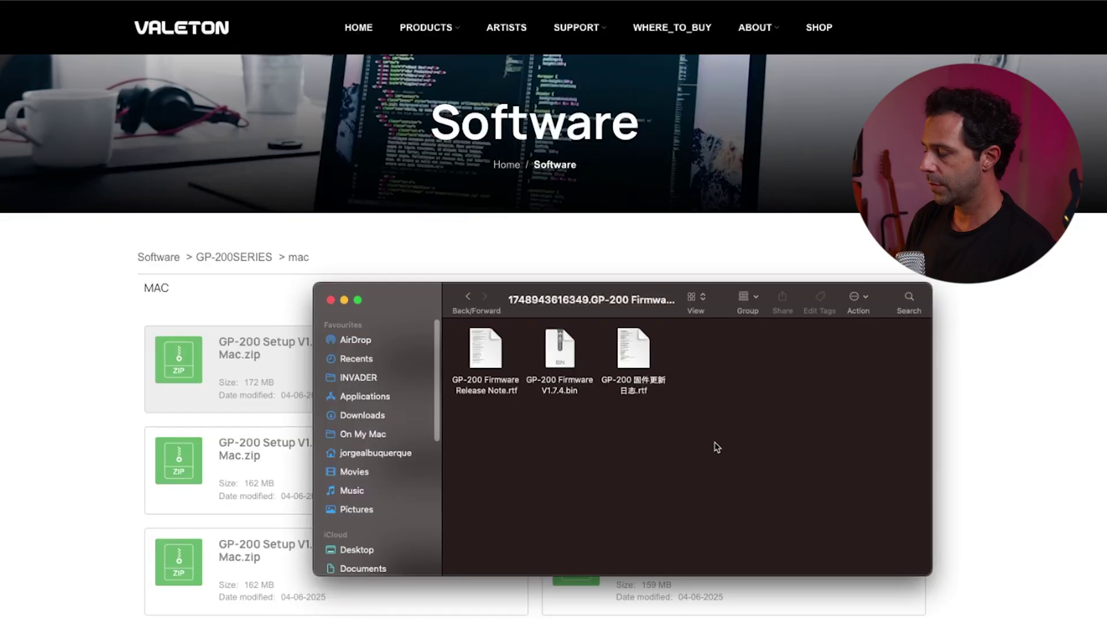
# Switch to the GP-200 editor and open the Firmware Update page of its settings
pyautogui.press('super+space')
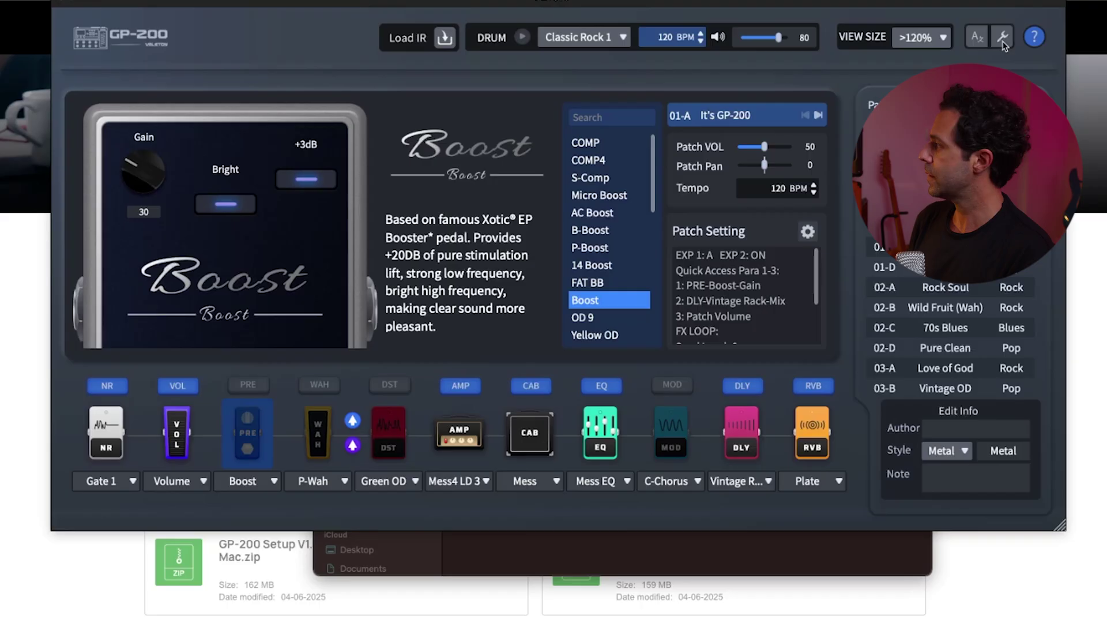
pyautogui.click(722, 167)
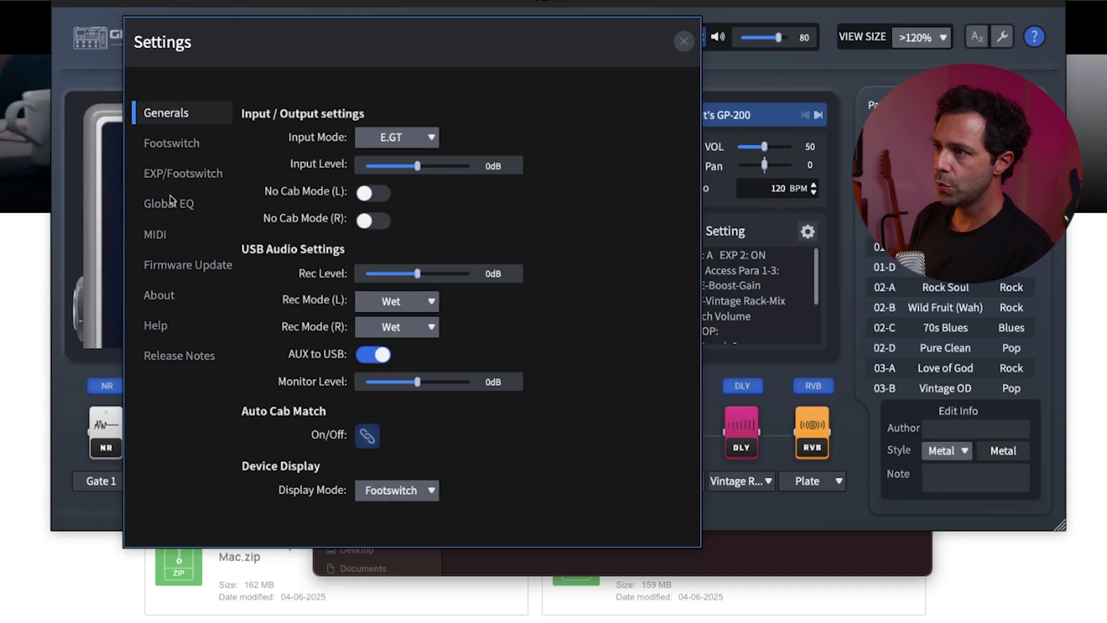
pyautogui.click(175, 265)
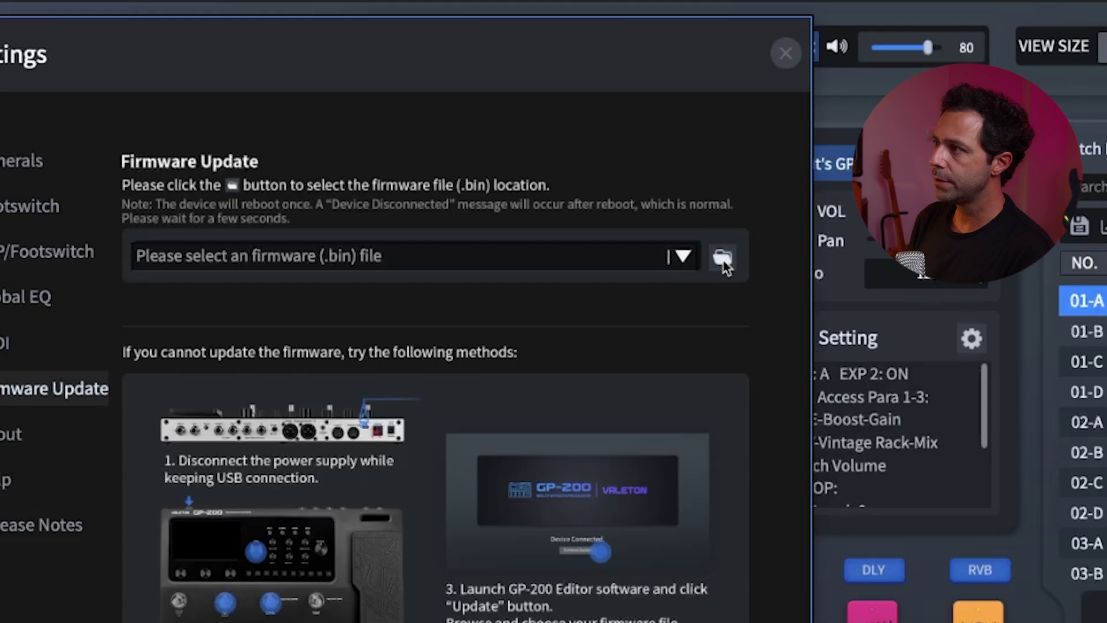
# Choose GP-200 Firmware V1.7.4.bin from the extracted firmware folder inside Downloads/untitled folder as the update file
pyautogui.click(723, 261)
pyautogui.click(351, 109)
pyautogui.click(483, 177)
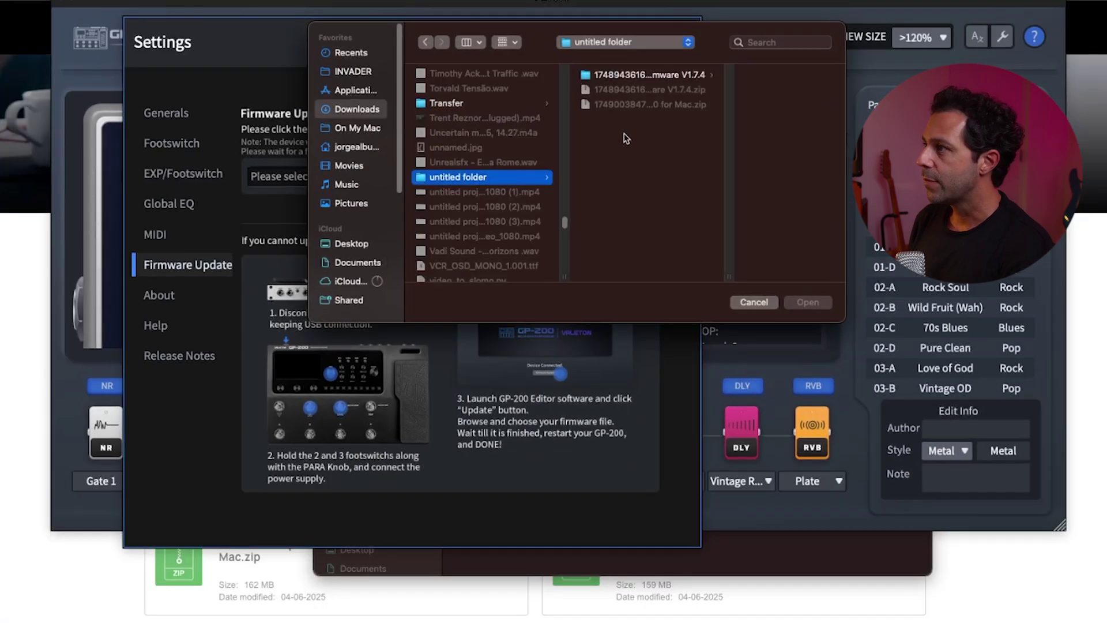
pyautogui.click(589, 75)
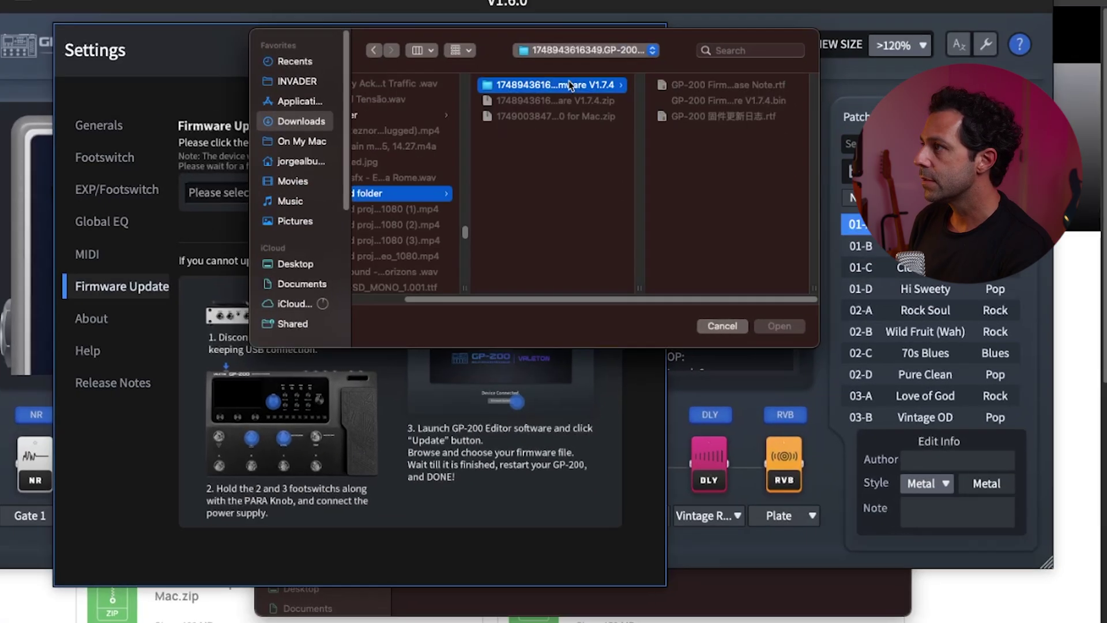
pyautogui.click(619, 141)
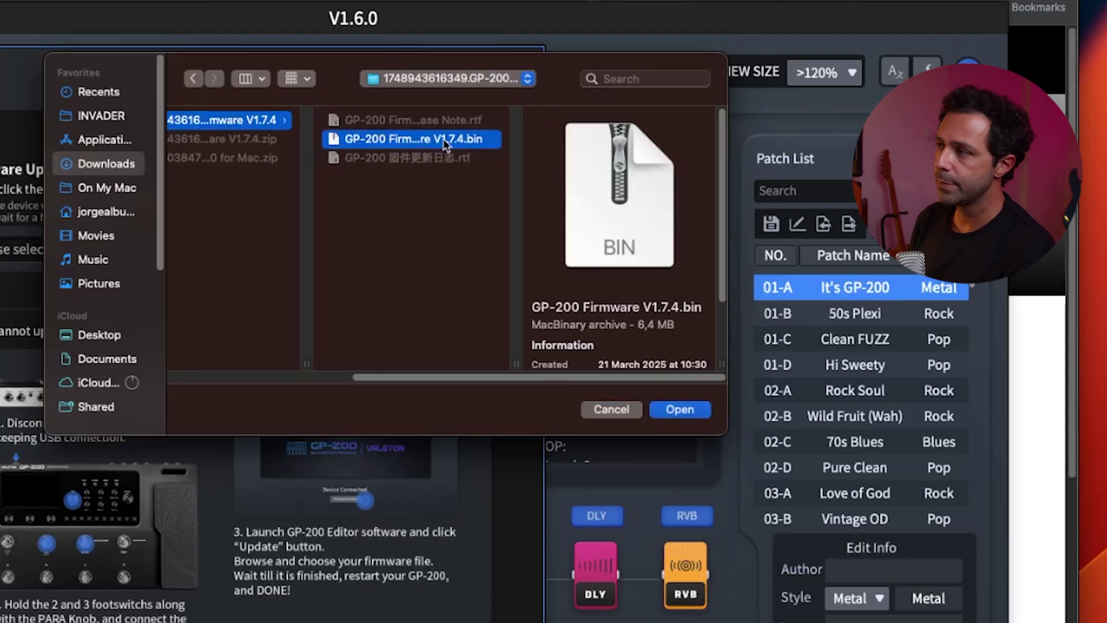
pyautogui.click(679, 410)
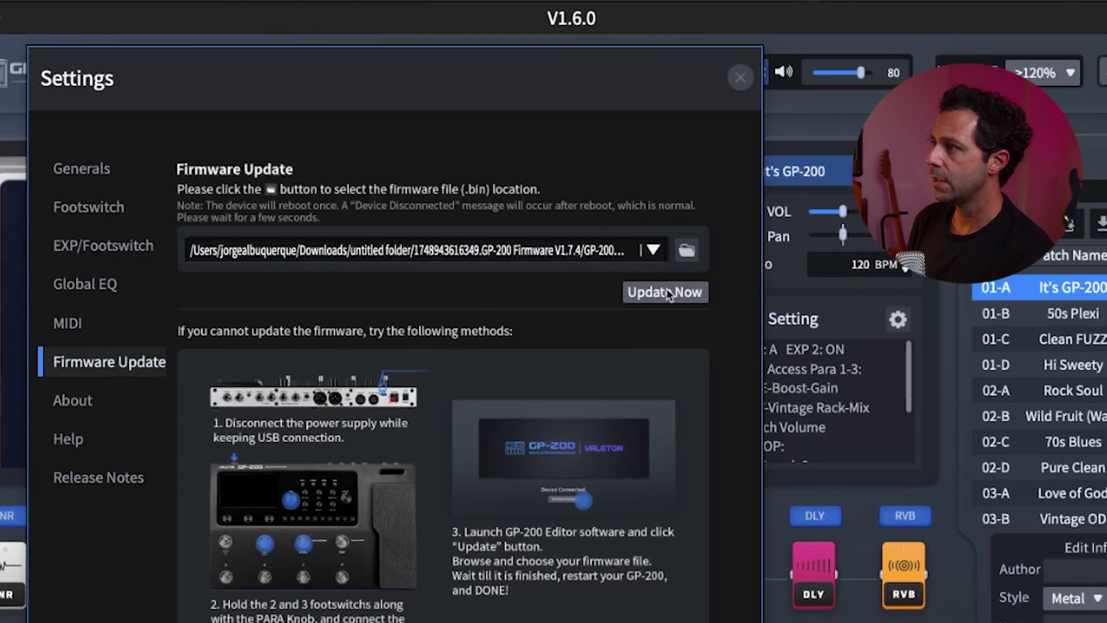
# Start the firmware update and accept both warnings about backing up patches and presets
pyautogui.click(426, 293)
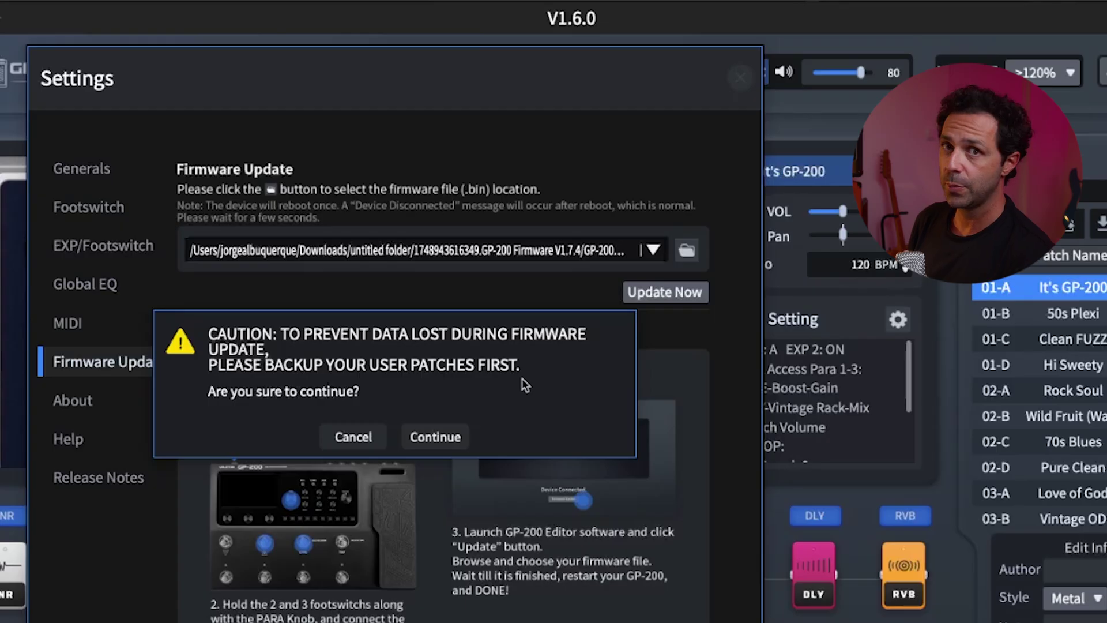
pyautogui.click(445, 438)
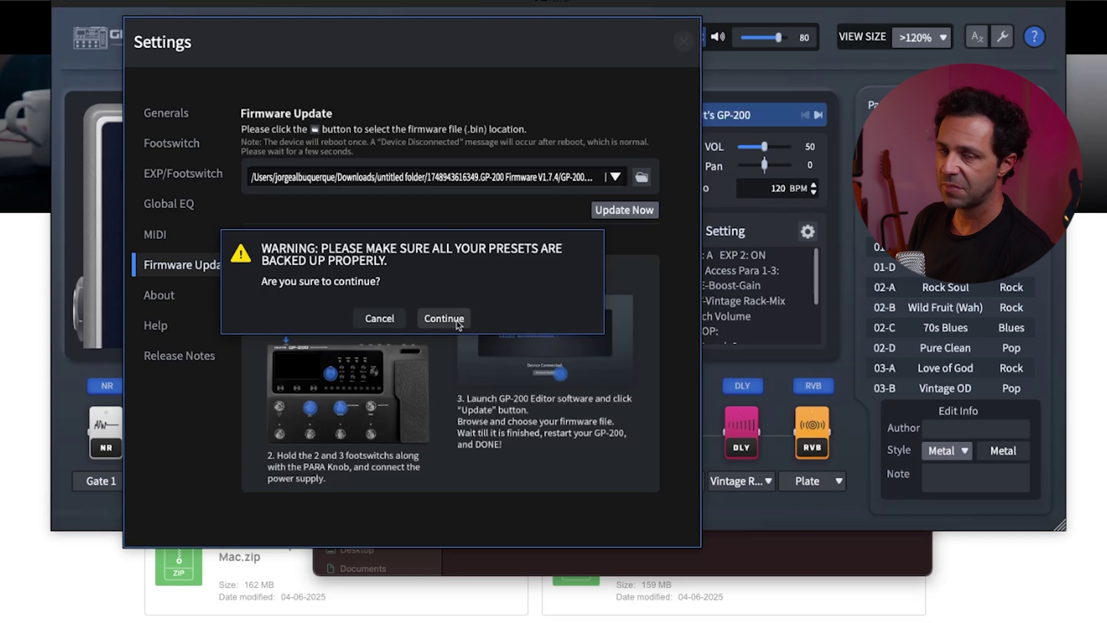
pyautogui.click(456, 322)
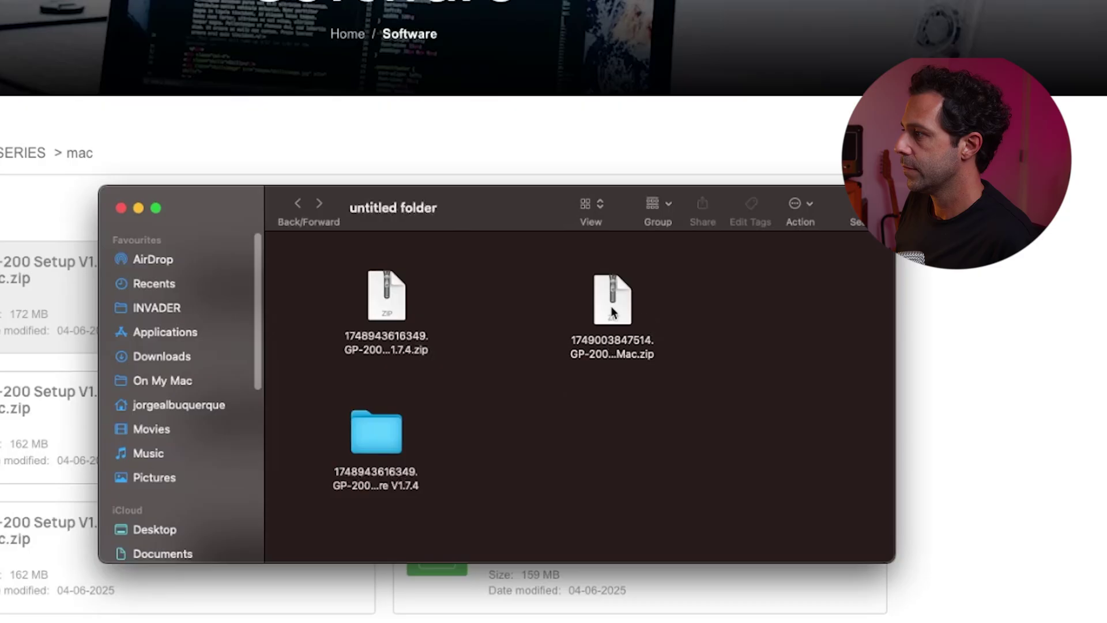
# Extract the GP-200 Setup for Mac archive and launch the GP-200 Setup V1.7.0 for Mac.pkg installer
pyautogui.doubleClick(611, 306)
pyautogui.moveTo(633, 324); pyautogui.dragTo(588, 452)
pyautogui.doubleClick(588, 452)
pyautogui.doubleClick(320, 271)
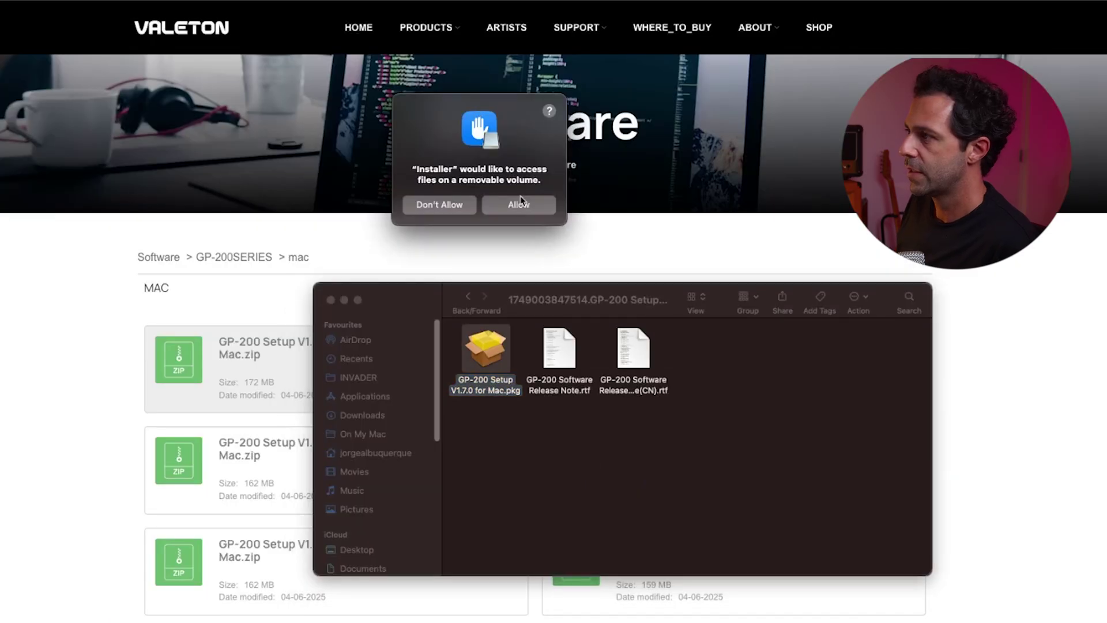
# Allow the installer's file access, agree to the licence, and complete the standard GP-200 installation on Macintosh HD
pyautogui.click(511, 205)
pyautogui.click(649, 404)
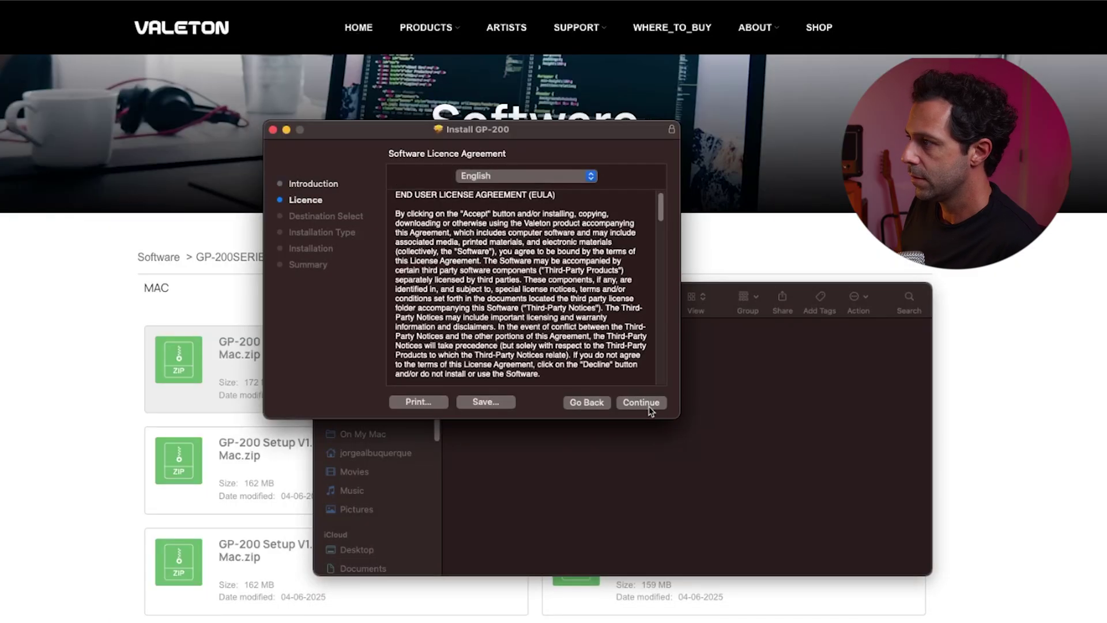
pyautogui.click(641, 403)
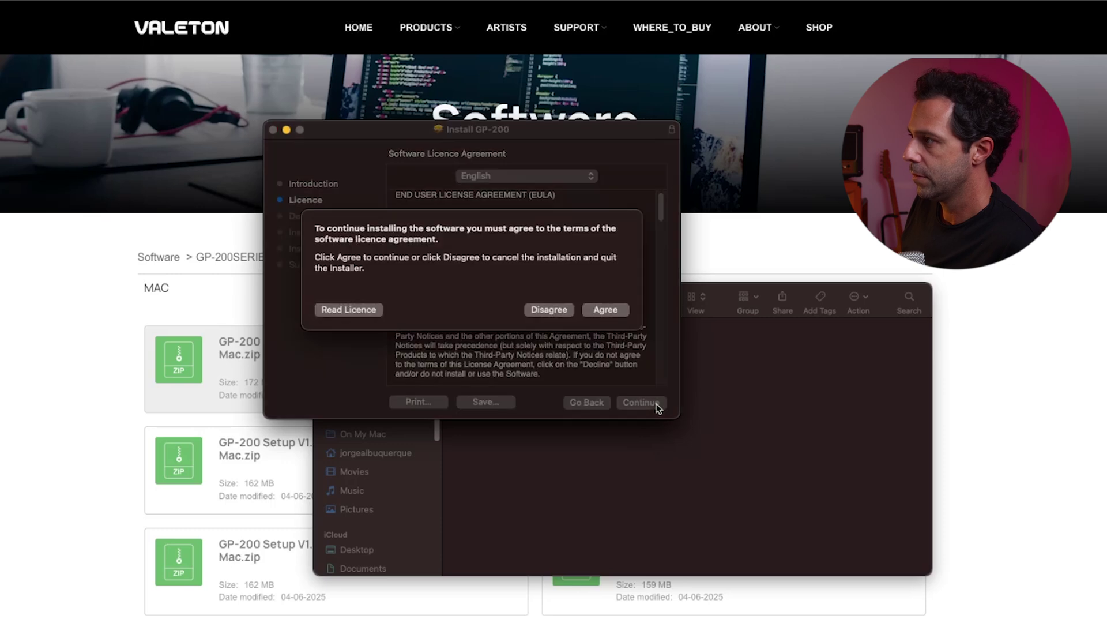
pyautogui.click(606, 310)
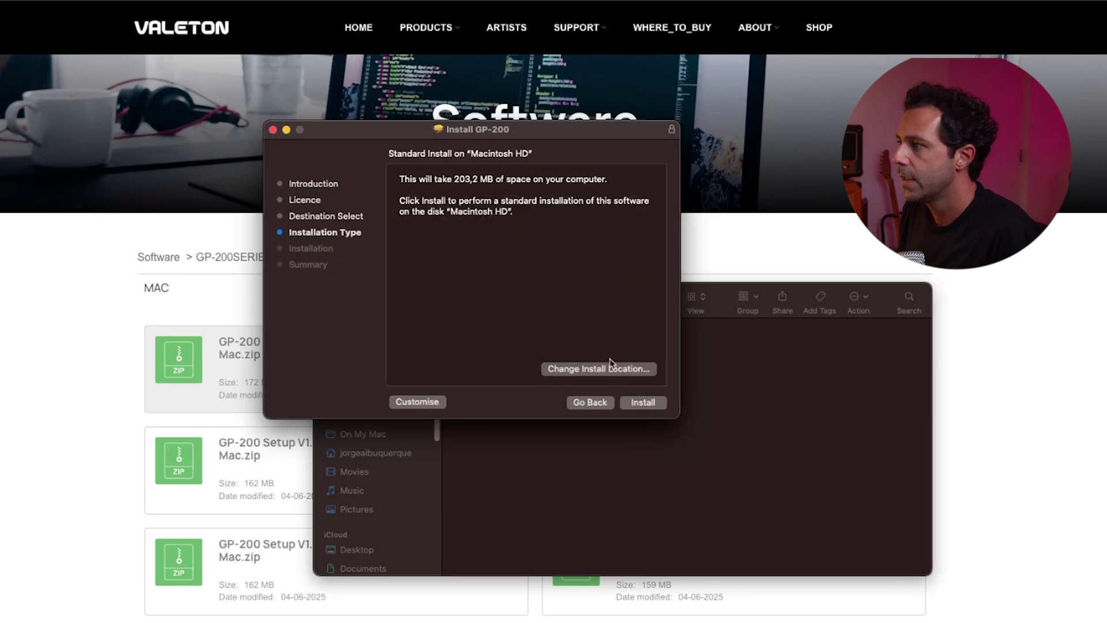
pyautogui.click(658, 403)
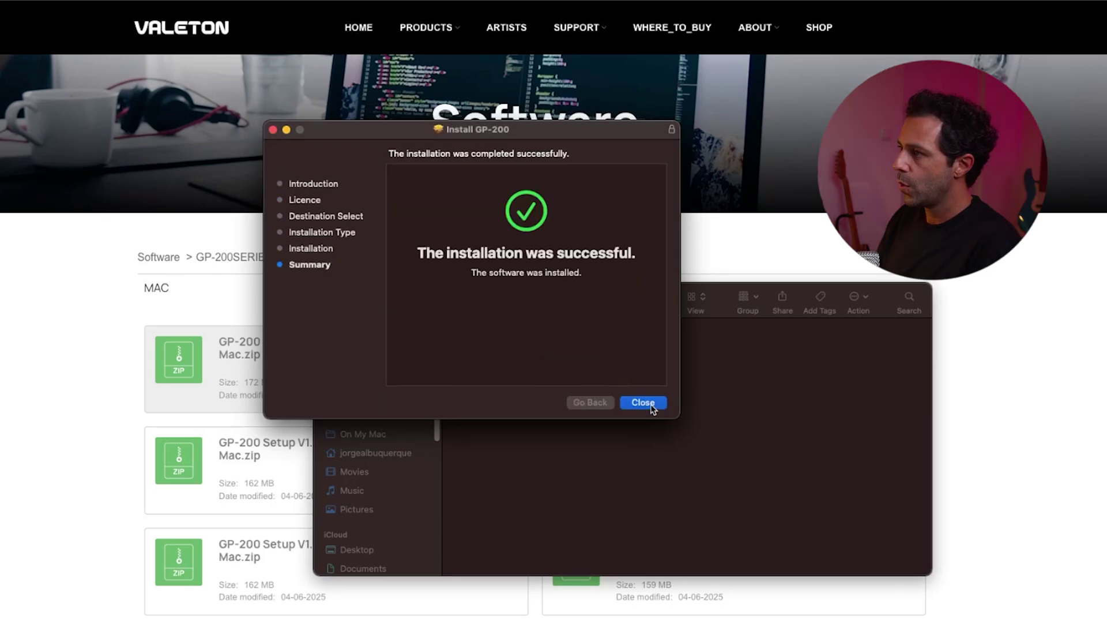
pyautogui.click(651, 406)
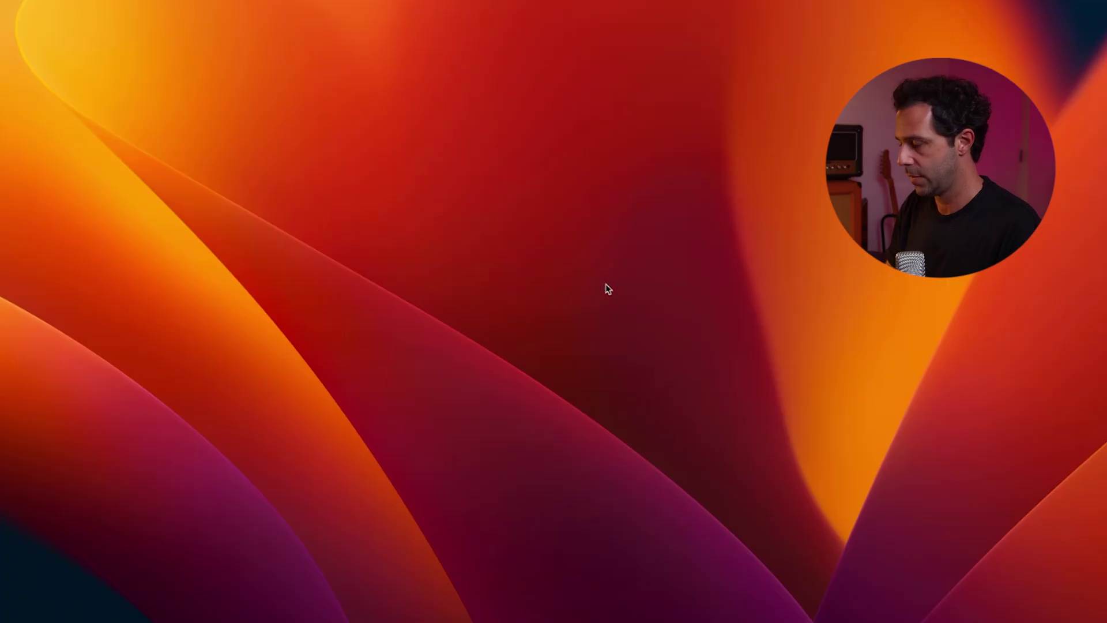
# Launch the GP-200 editor through a system search and skip its introductory help overlay
pyautogui.press('super+space')
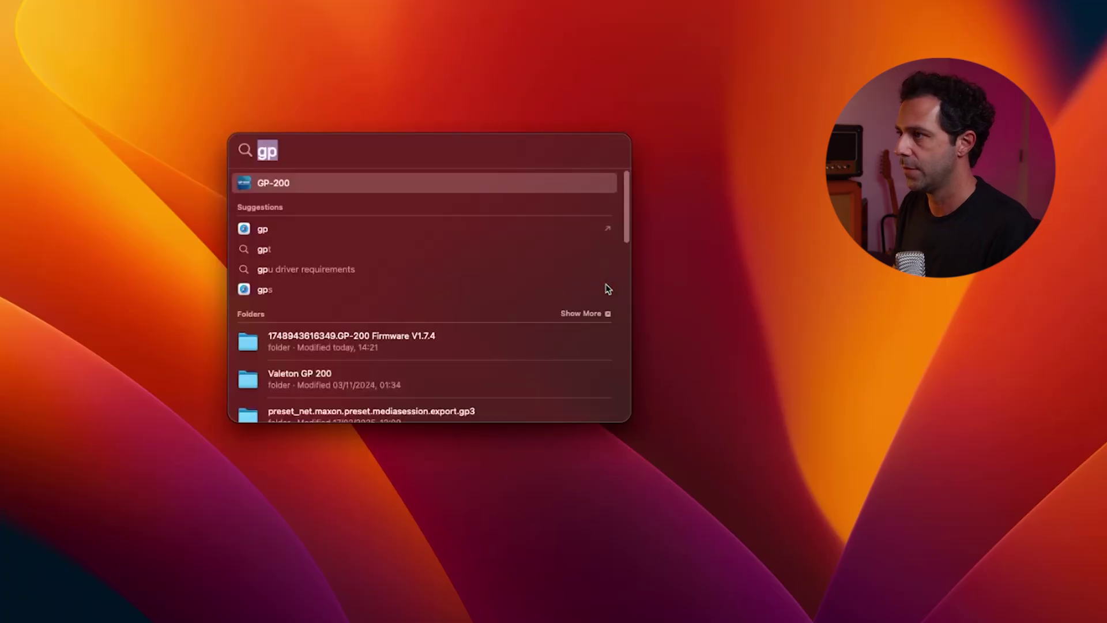
pyautogui.click(276, 184)
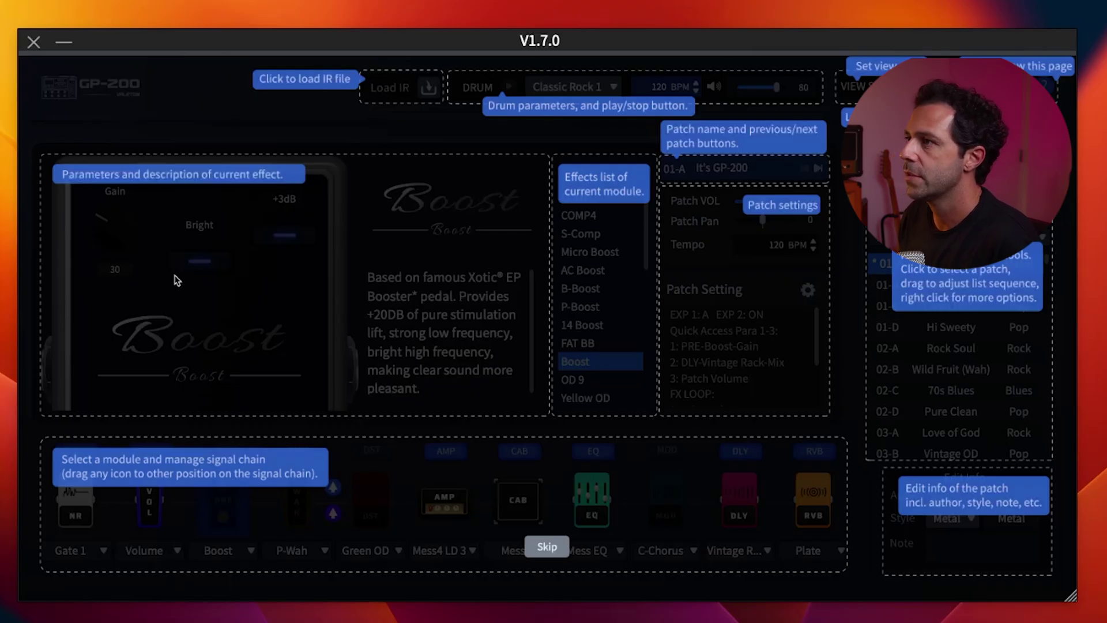
pyautogui.click(547, 546)
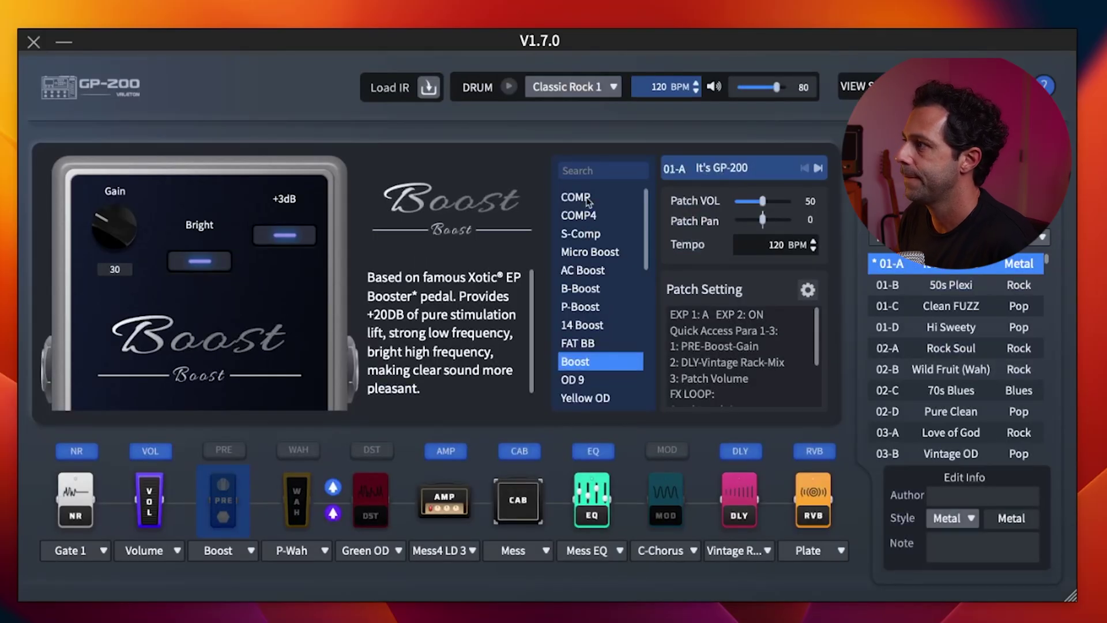
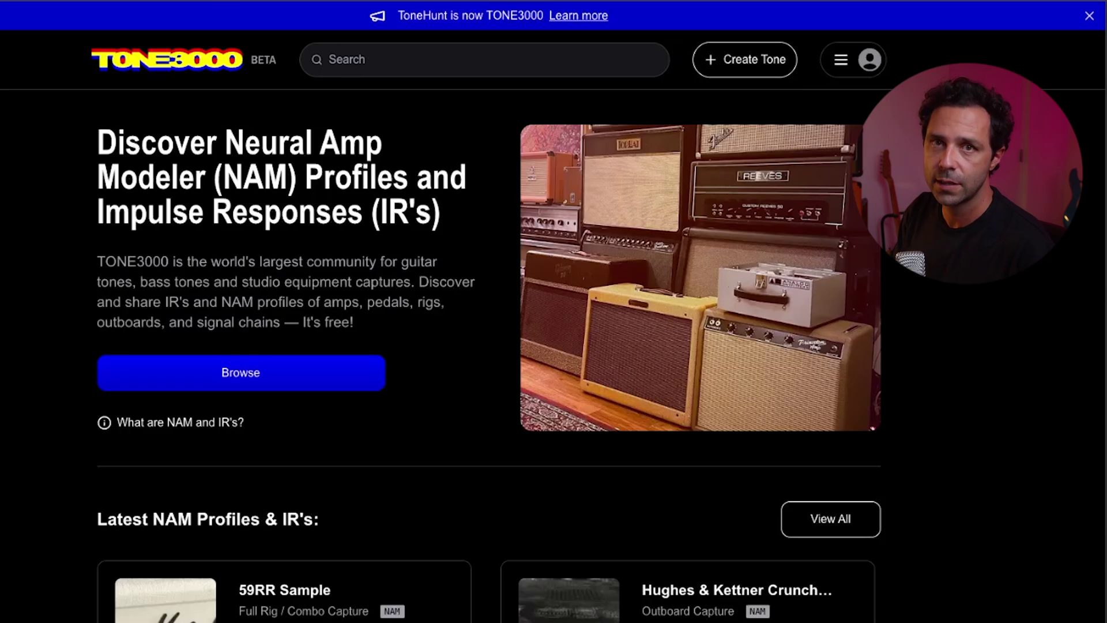
pyautogui.scroll(-2, 502, 339)
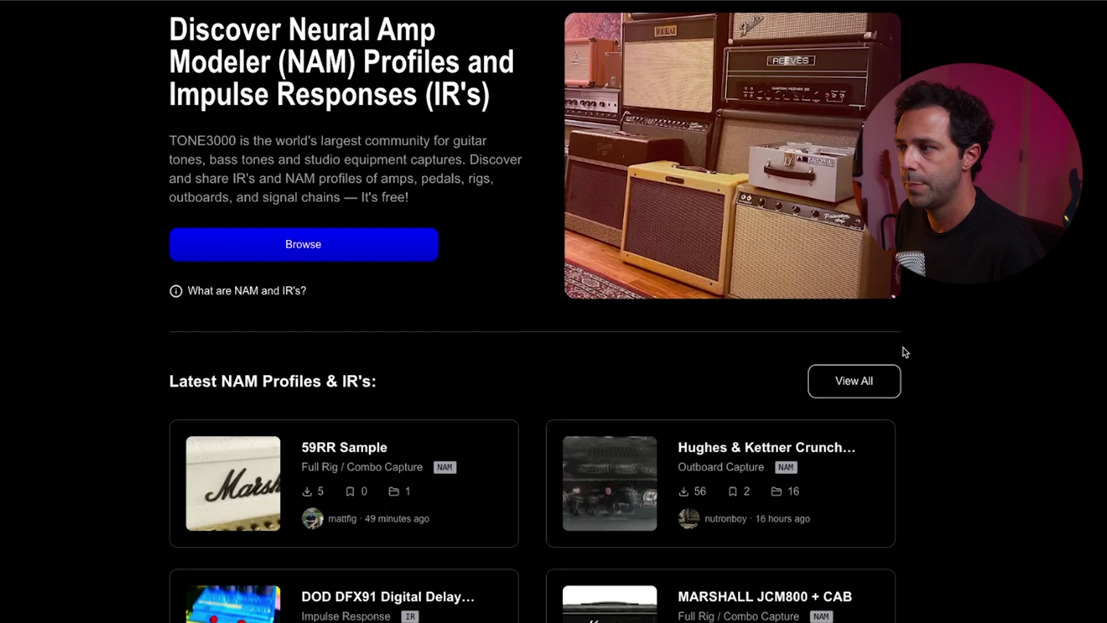
pyautogui.scroll(-5, 912, 350)
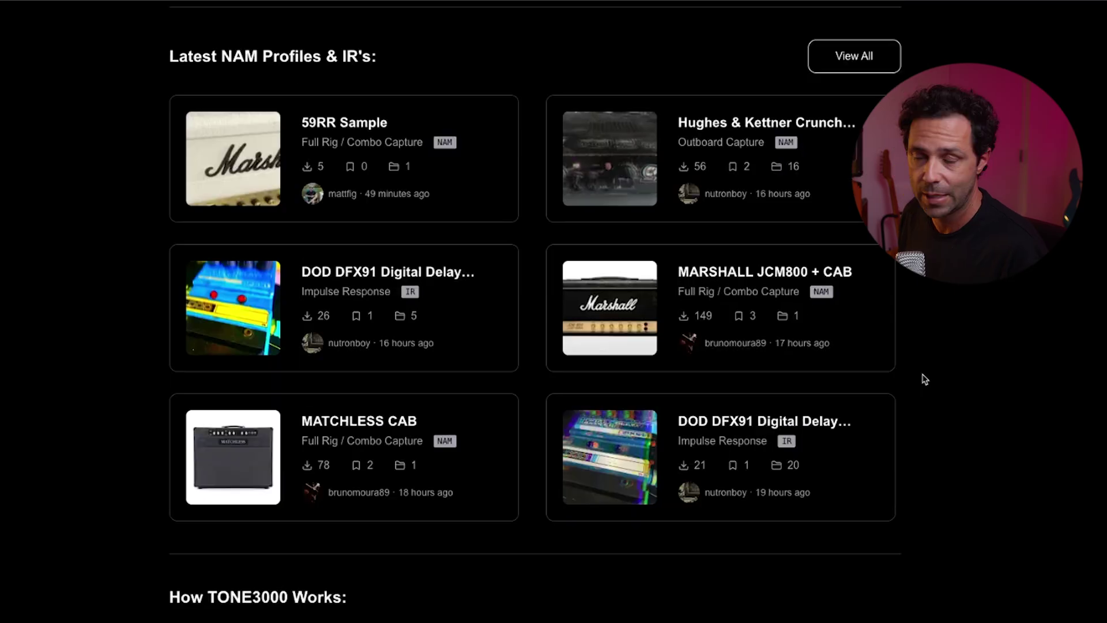
pyautogui.scroll(7, 927, 382)
pyautogui.scroll(-7, 926, 382)
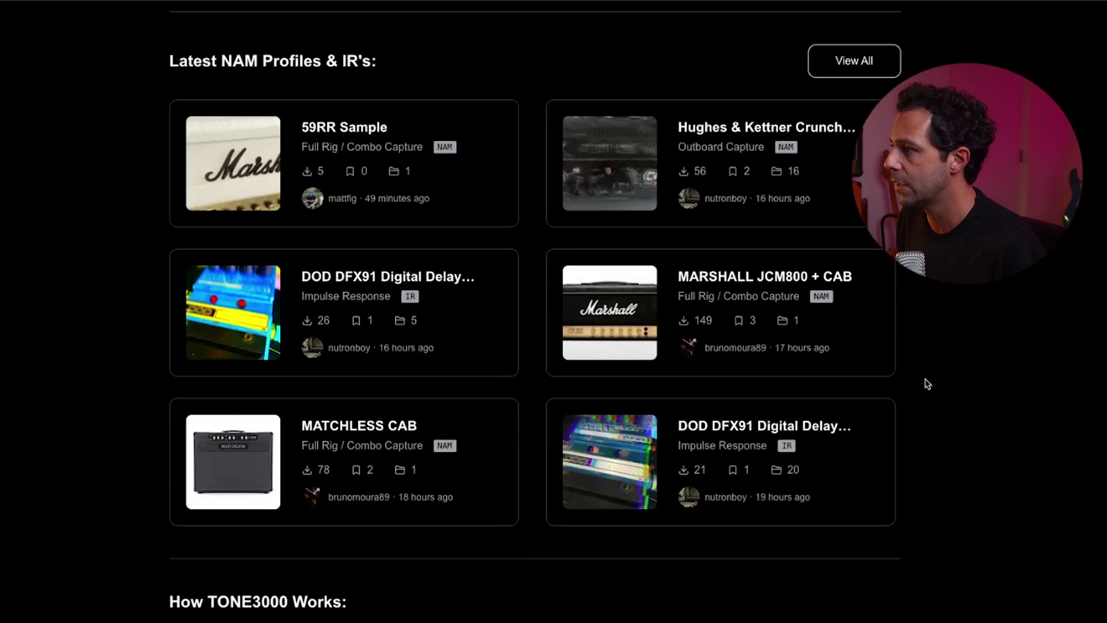
# Open the 59RR Sample profile from the latest NAM profiles on TONE3000, skim its description and listen to its preview
pyautogui.scroll(7, 755, 445)
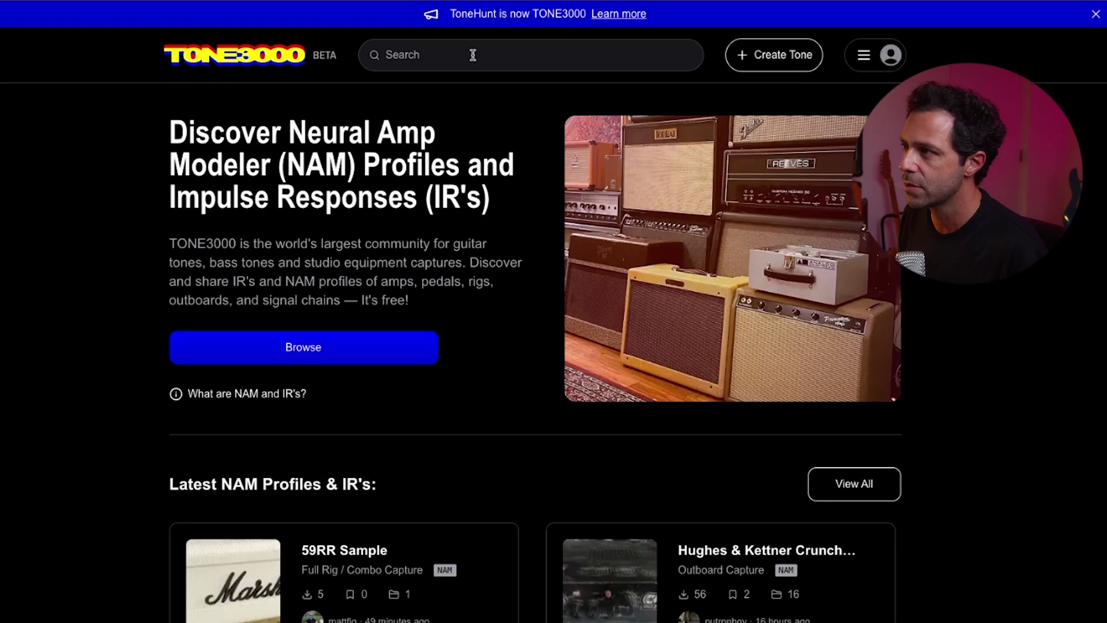
pyautogui.scroll(-3, 659, 401)
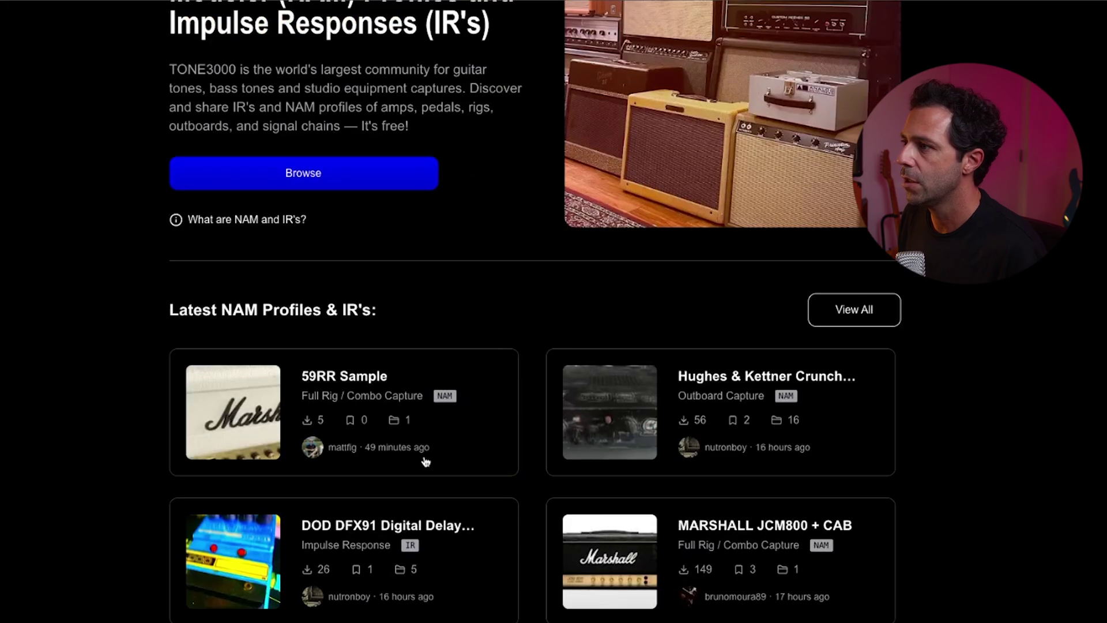
pyautogui.click(364, 382)
pyautogui.scroll(-4, 610, 229)
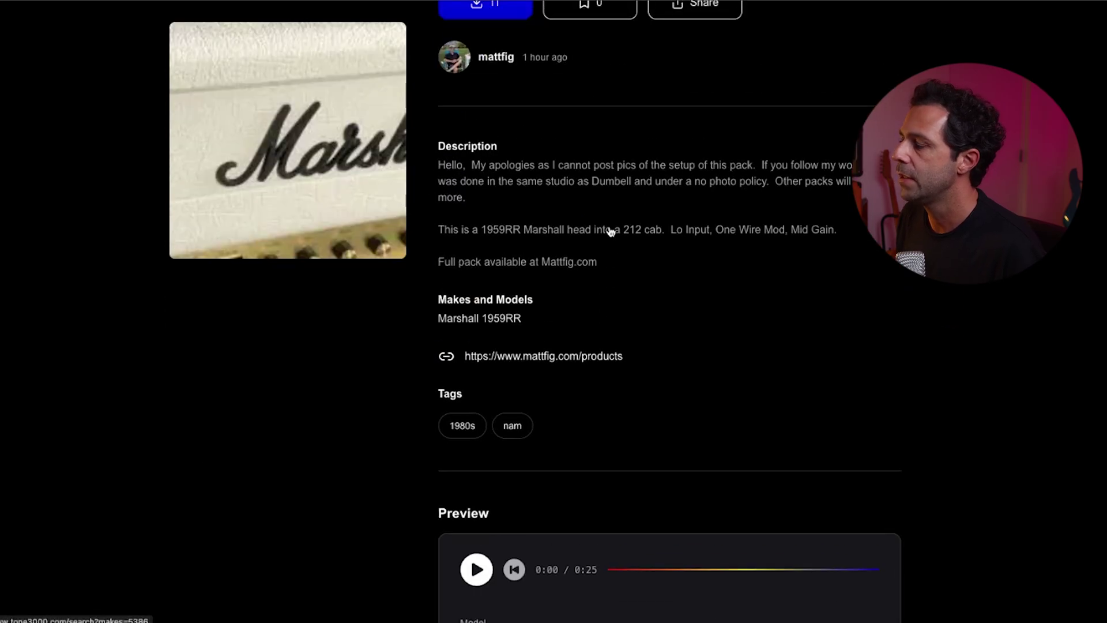
pyautogui.scroll(-2, 610, 229)
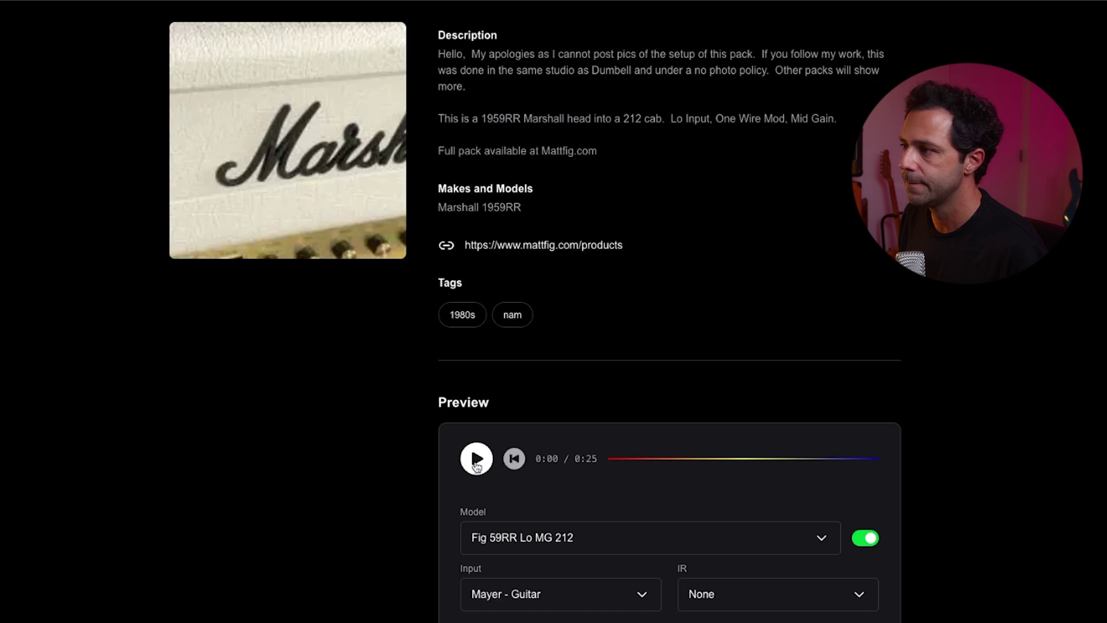
pyautogui.click(476, 461)
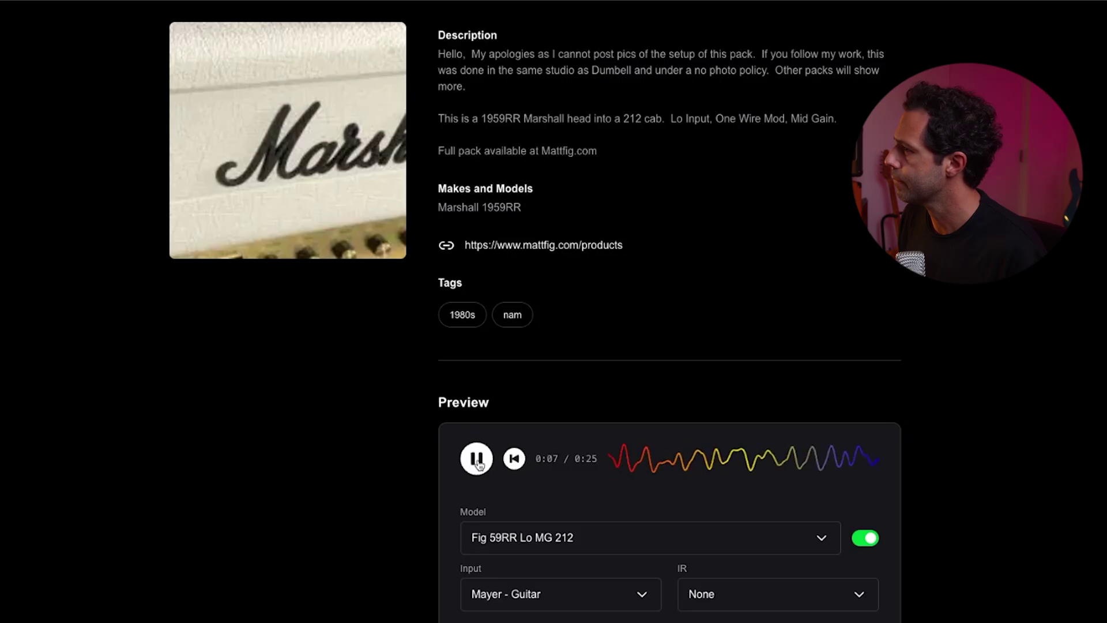
pyautogui.click(477, 463)
# Check the preview's input options, download all models of the 59RR Sample profile and extract 59RR Sample.zip
pyautogui.scroll(-5, 711, 484)
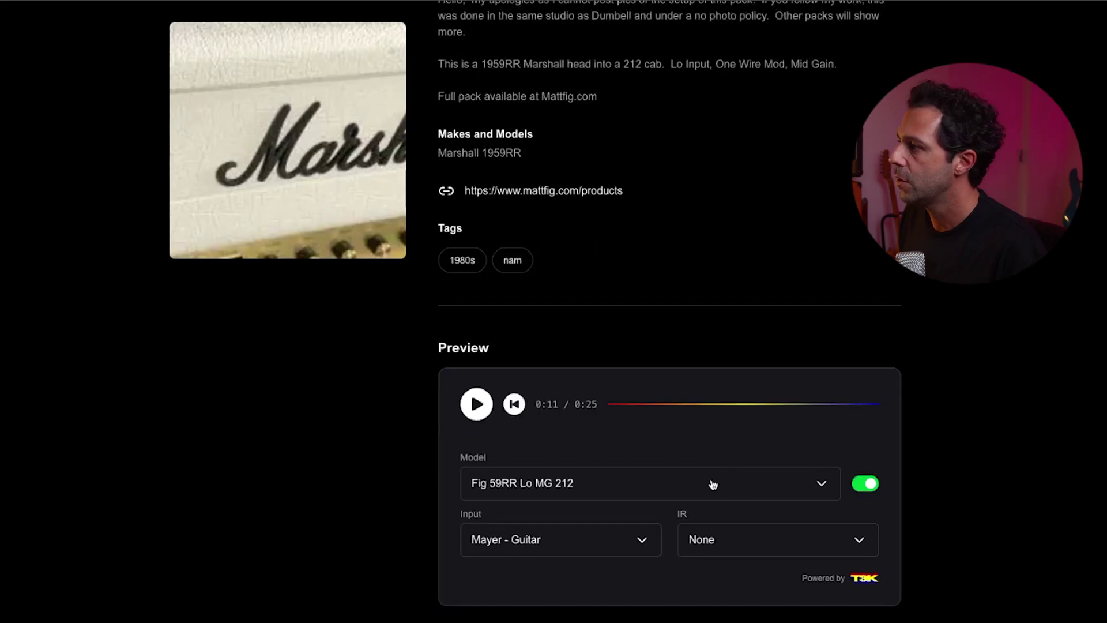
pyautogui.click(592, 331)
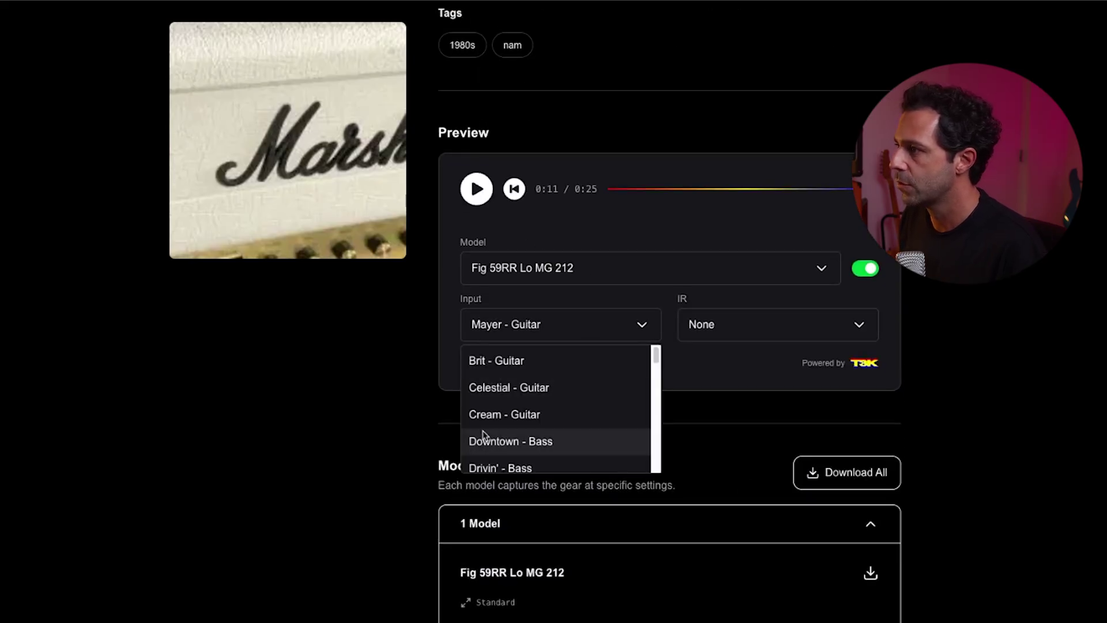
pyautogui.click(974, 319)
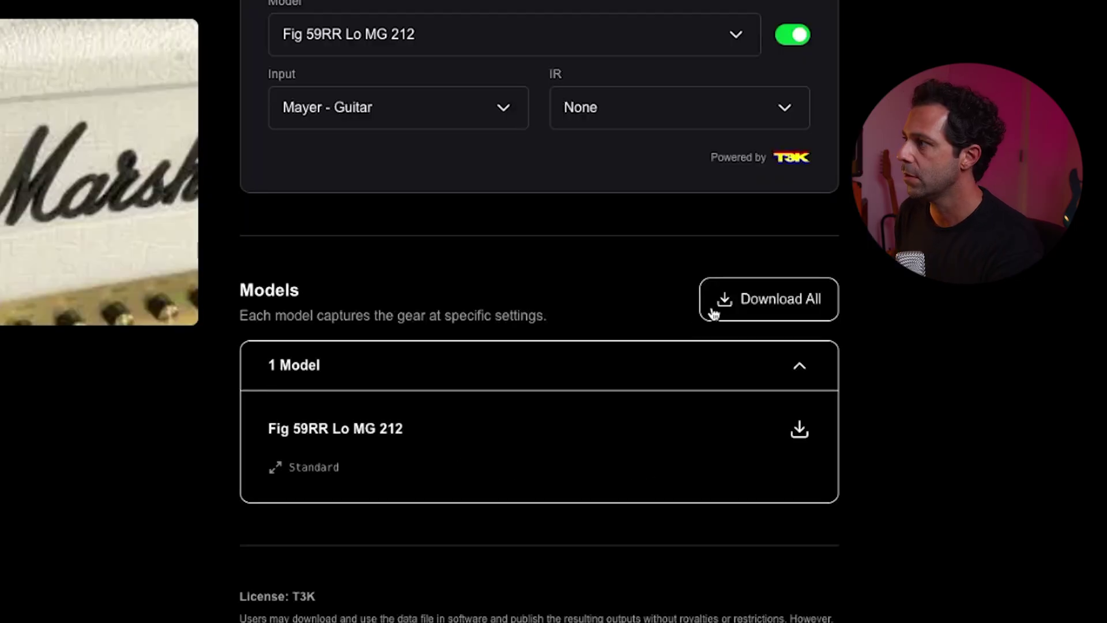
pyautogui.click(826, 479)
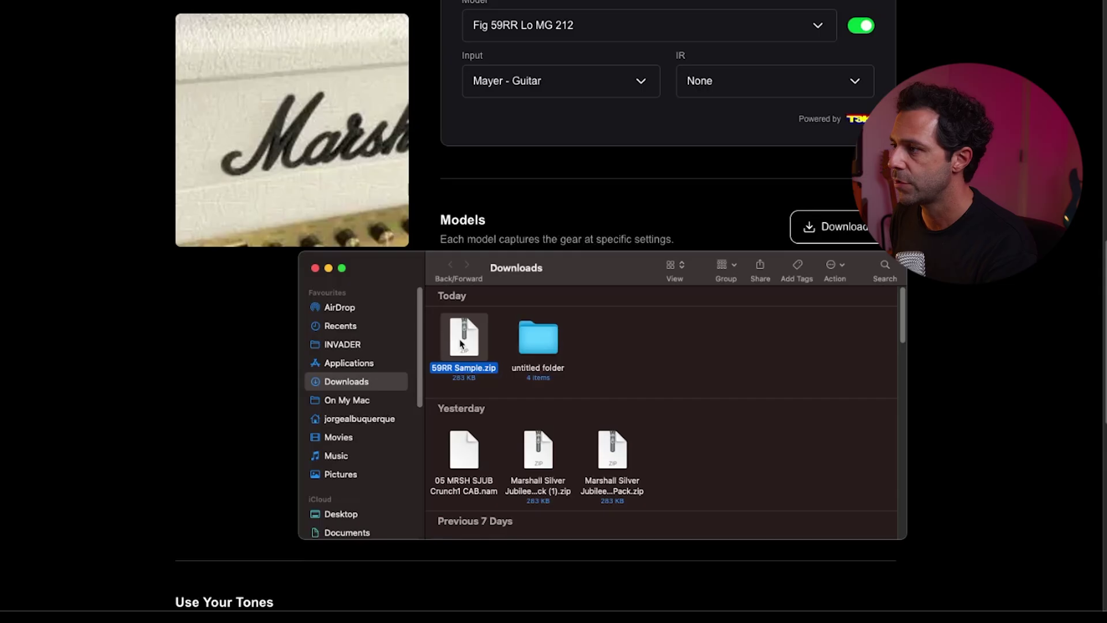
pyautogui.doubleClick(460, 344)
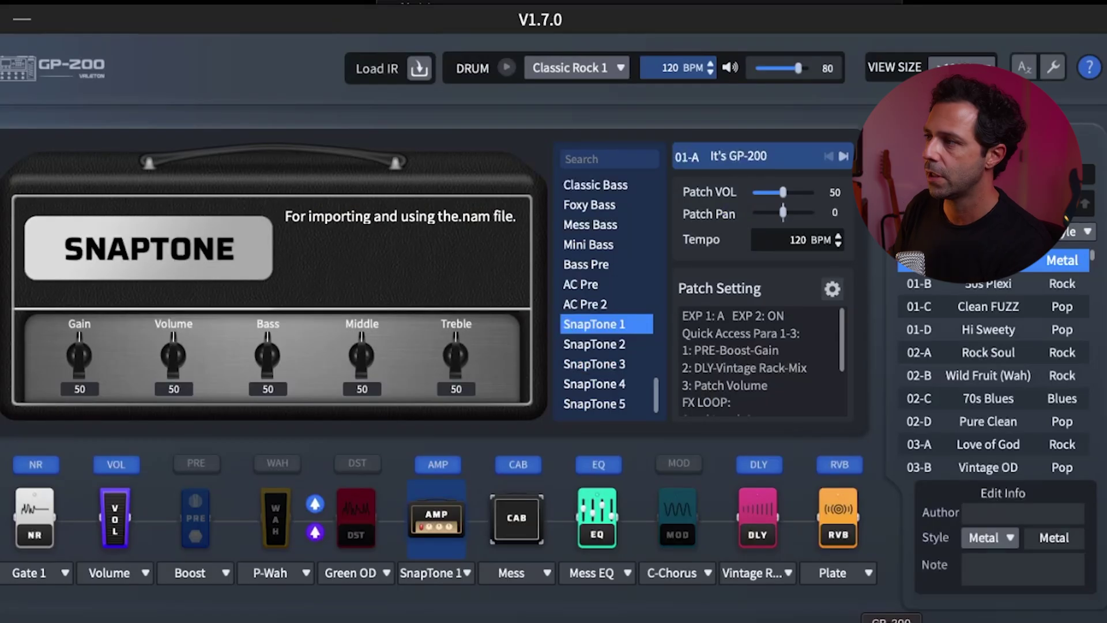
# In the GP-200 editor, import 05 MRSH SJUB Crunch1 CAB.nam from Downloads into the SnapTone 1 slot, accepting the overwrite
pyautogui.rightClick(615, 333)
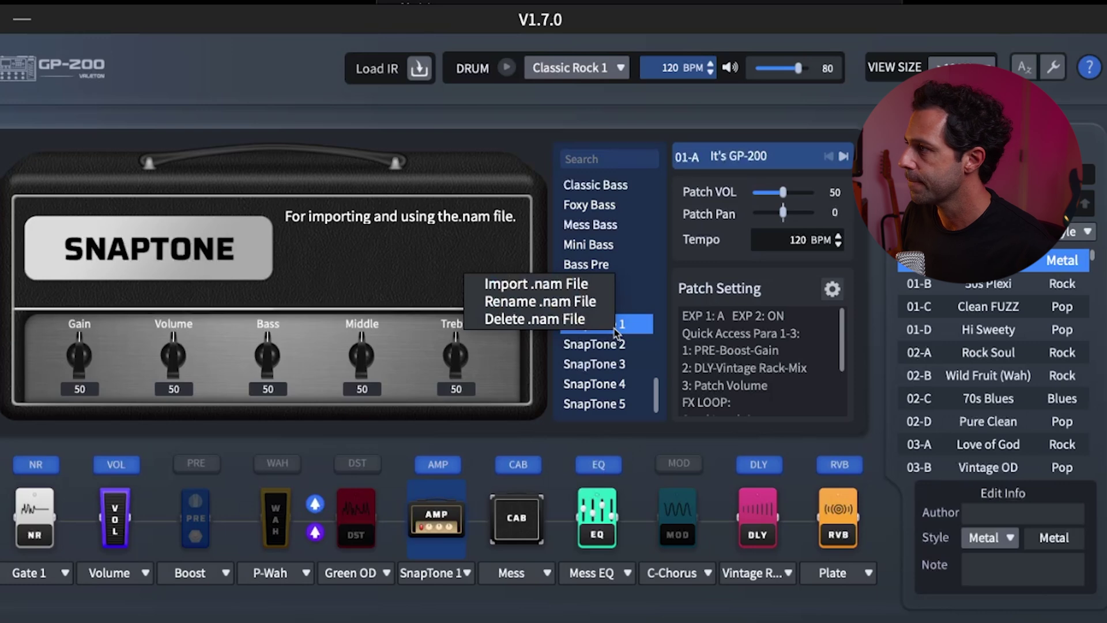
pyautogui.click(562, 284)
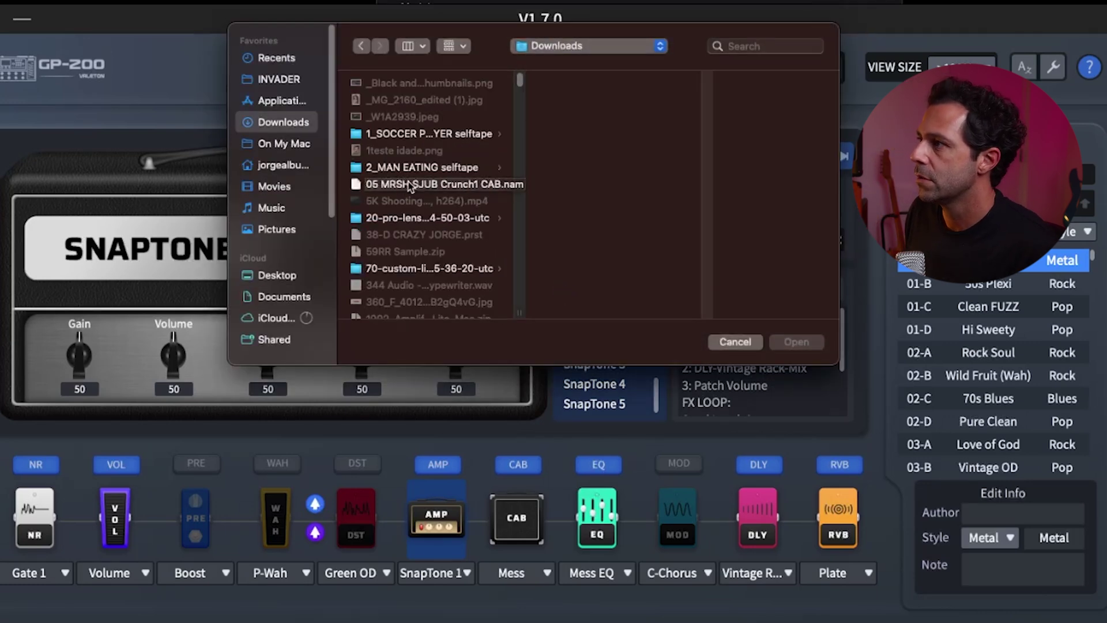
pyautogui.click(410, 184)
pyautogui.click(807, 354)
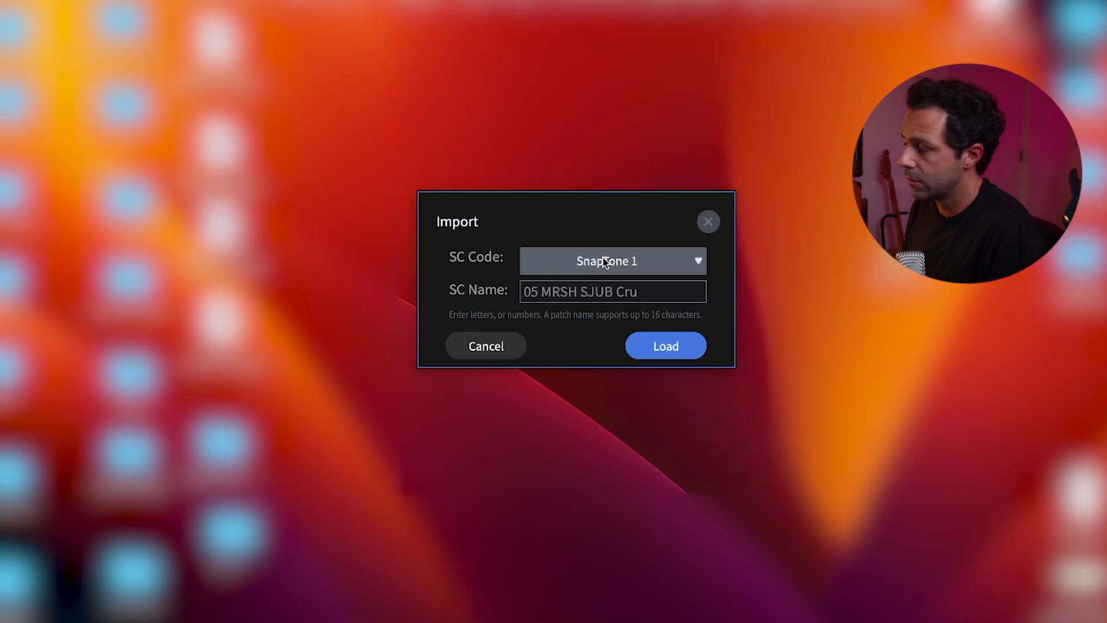
pyautogui.click(604, 262)
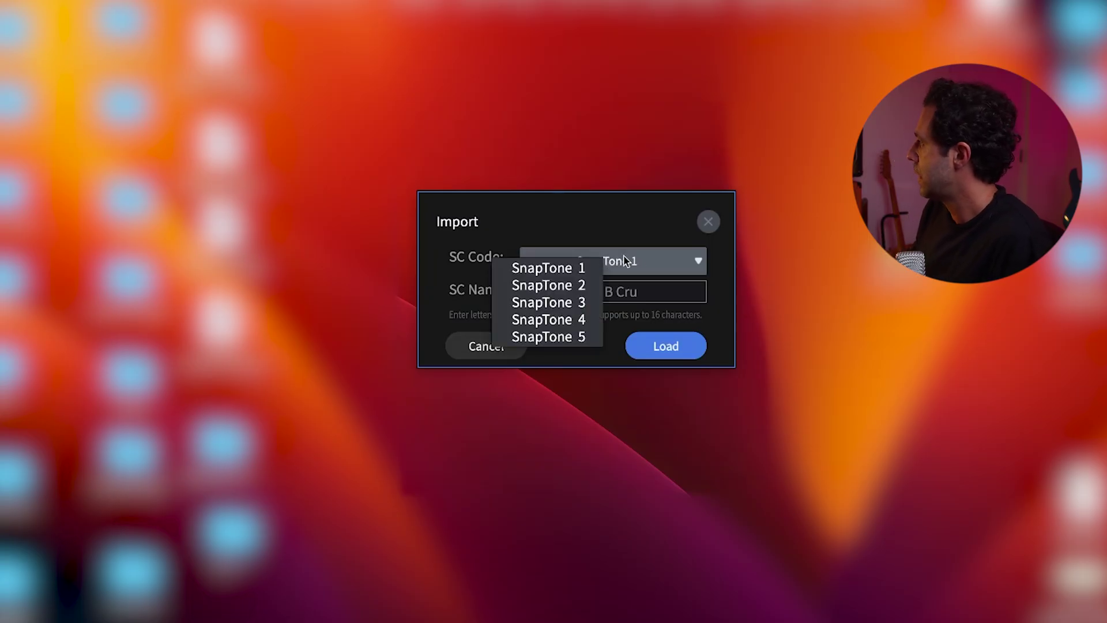
pyautogui.click(648, 257)
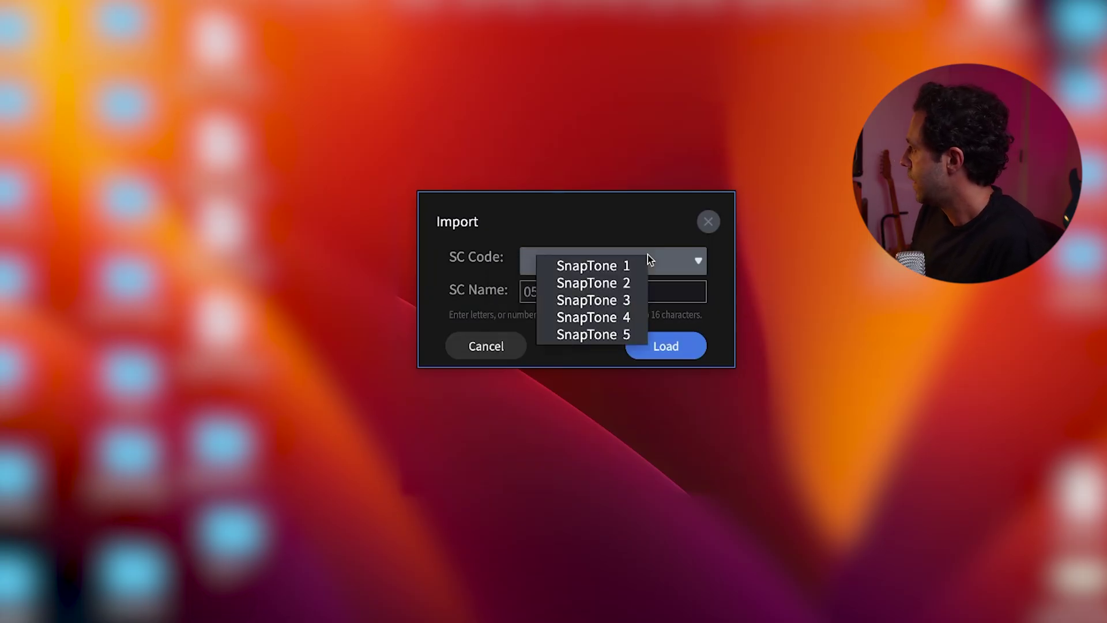
pyautogui.click(689, 344)
pyautogui.click(688, 343)
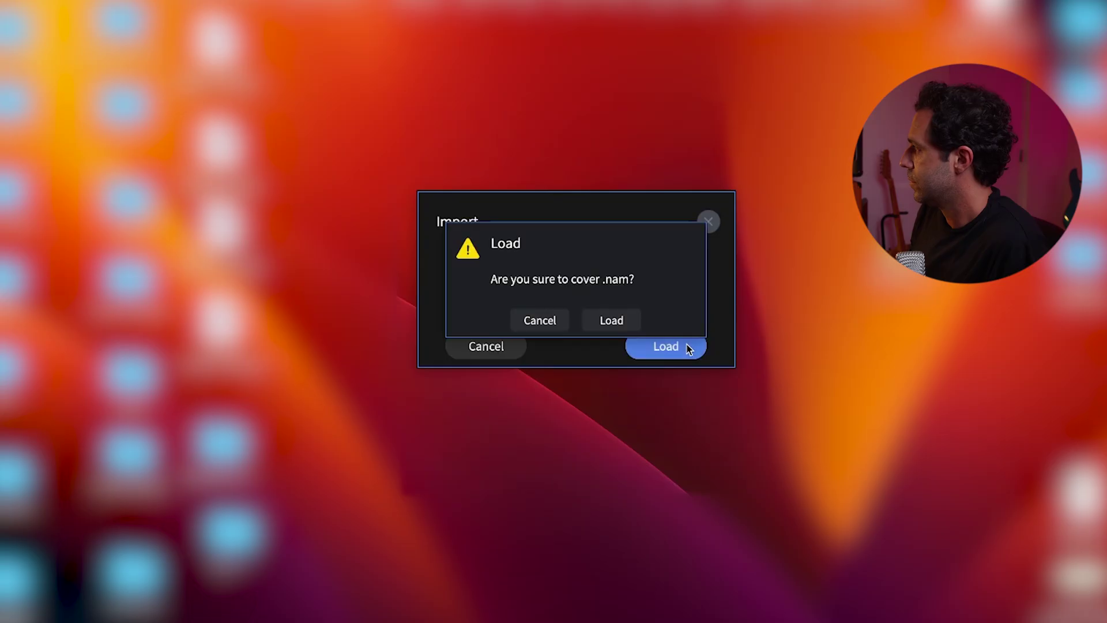
pyautogui.click(612, 320)
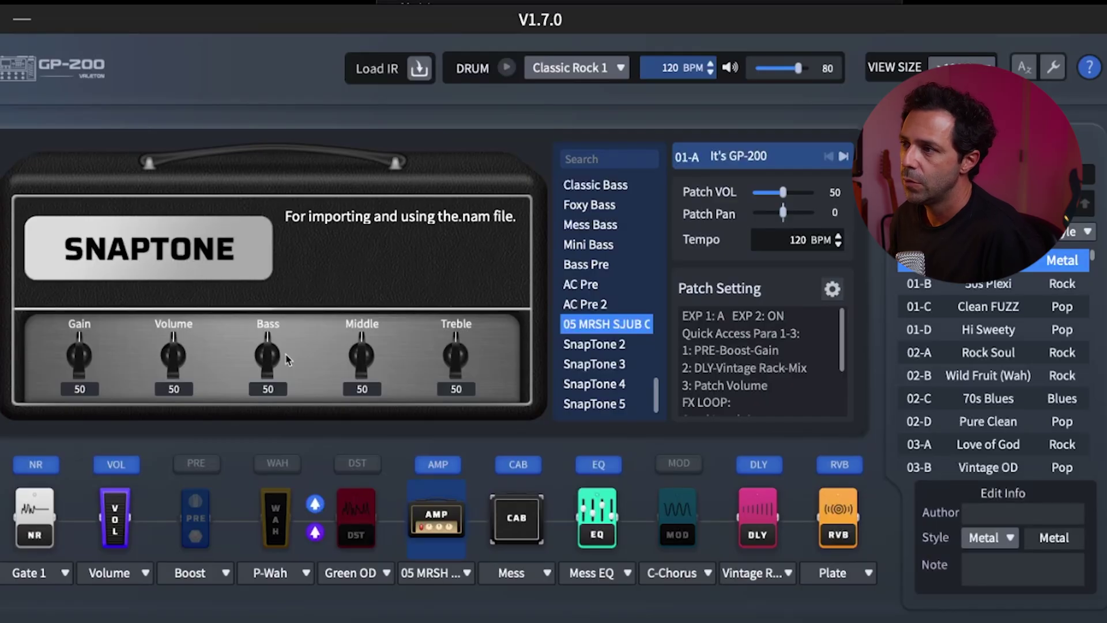
# Raise the imported amp's gain to 51 and switch off the NR, VOL, EQ, DLY and RVB modules
pyautogui.moveTo(89, 369); pyautogui.dragTo(73, 364)
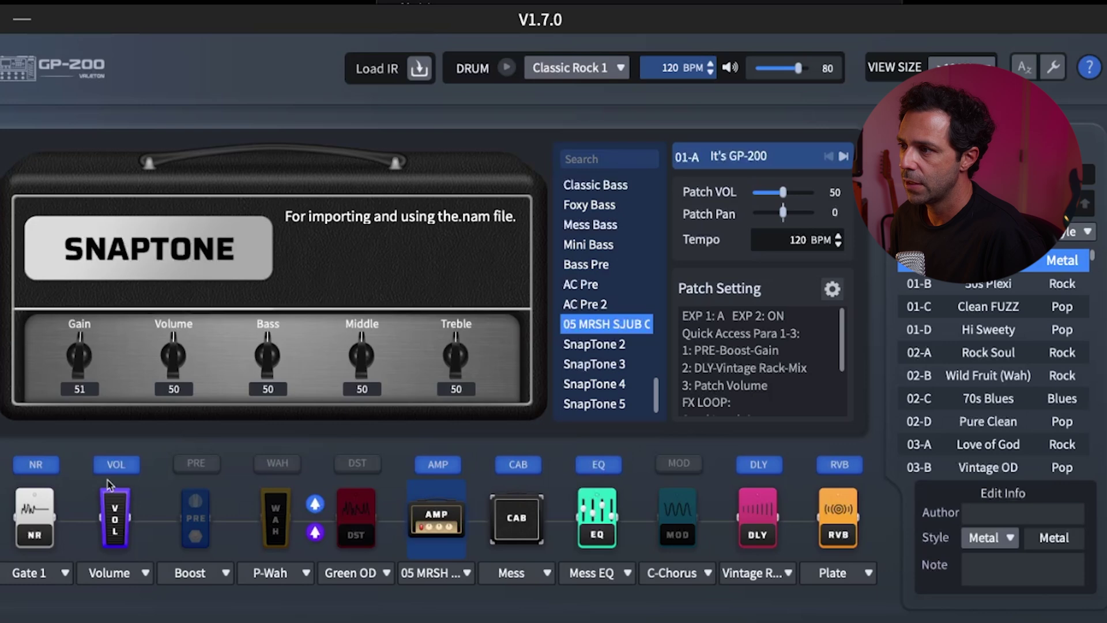
pyautogui.click(45, 466)
pyautogui.click(116, 465)
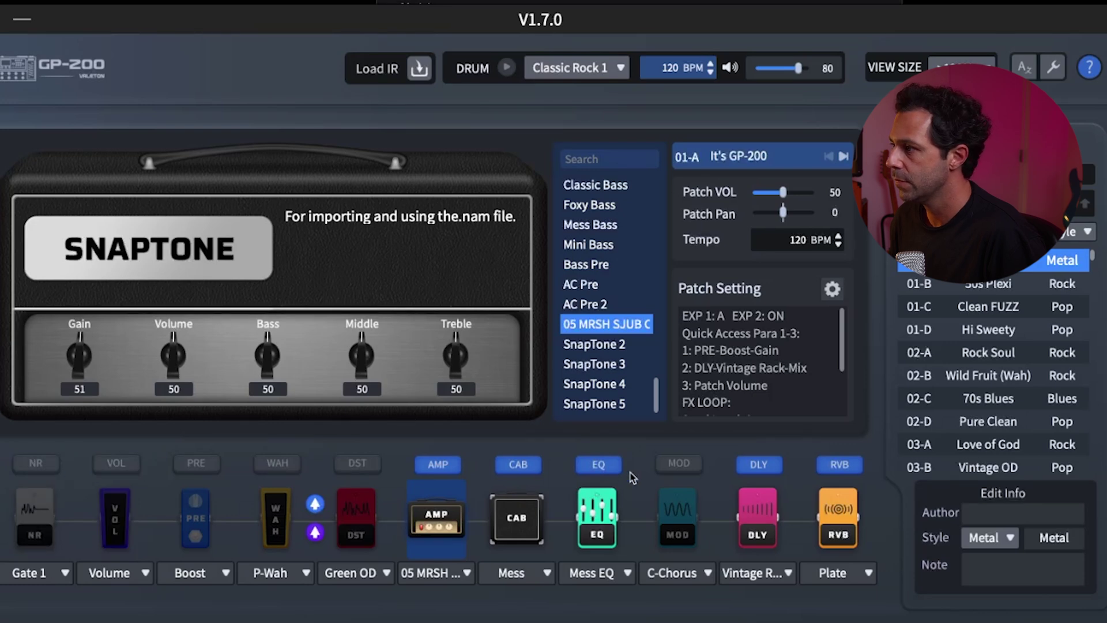
pyautogui.click(600, 466)
pyautogui.click(750, 467)
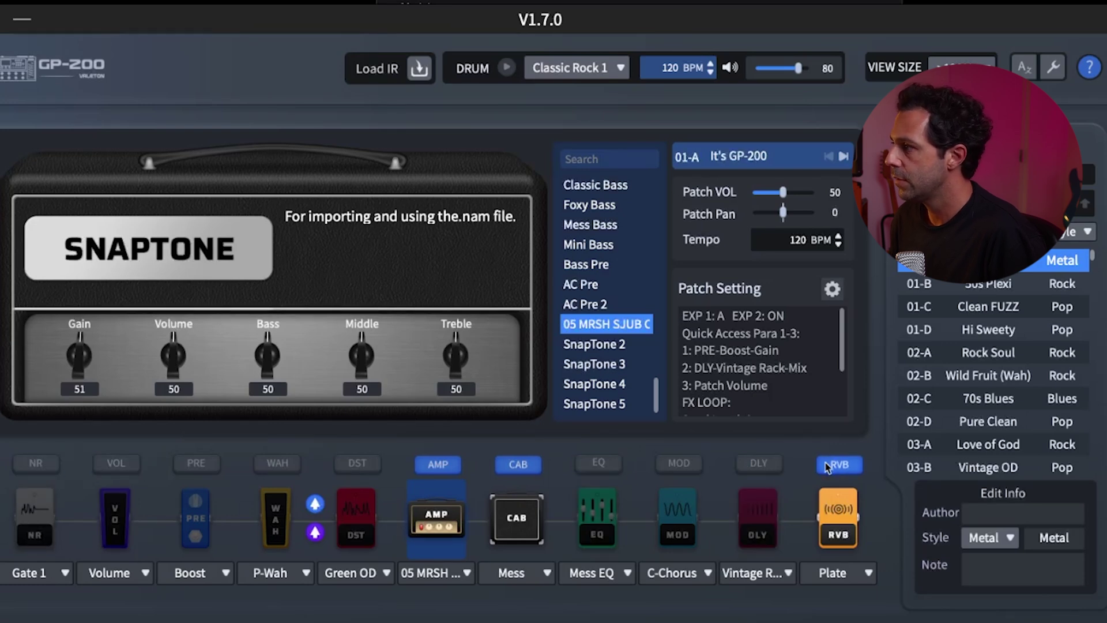
pyautogui.click(829, 465)
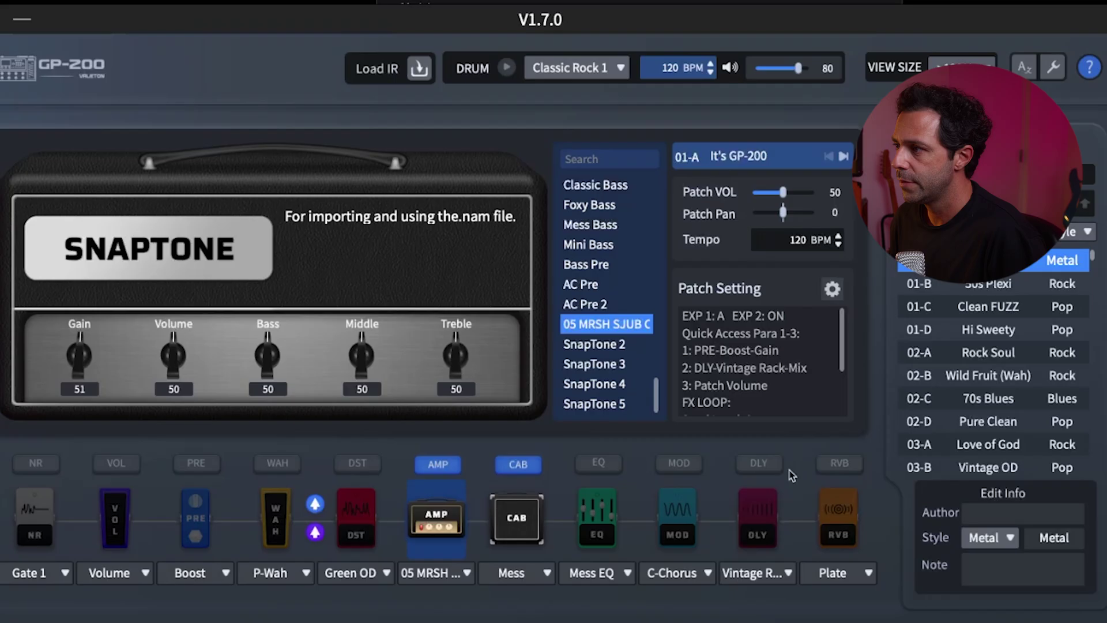
pyautogui.click(521, 517)
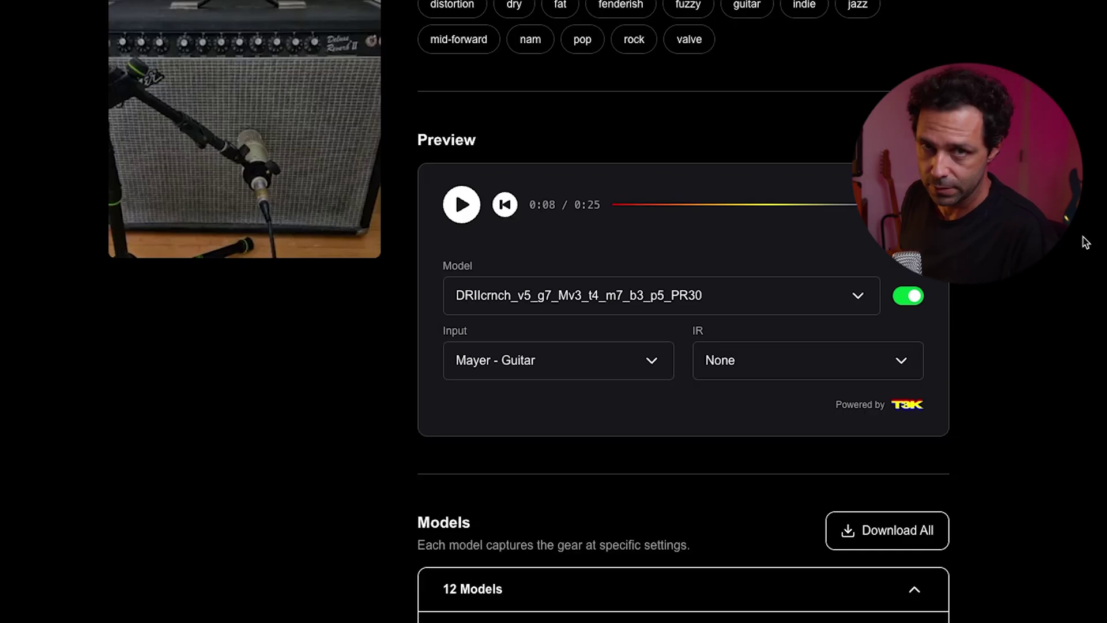
# On TONE3000, review and preview the Fender Deluxe Reverb II - clean and overdrive profile, download it and extract its archive
pyautogui.scroll(10, 1084, 241)
pyautogui.scroll(-1, 1084, 241)
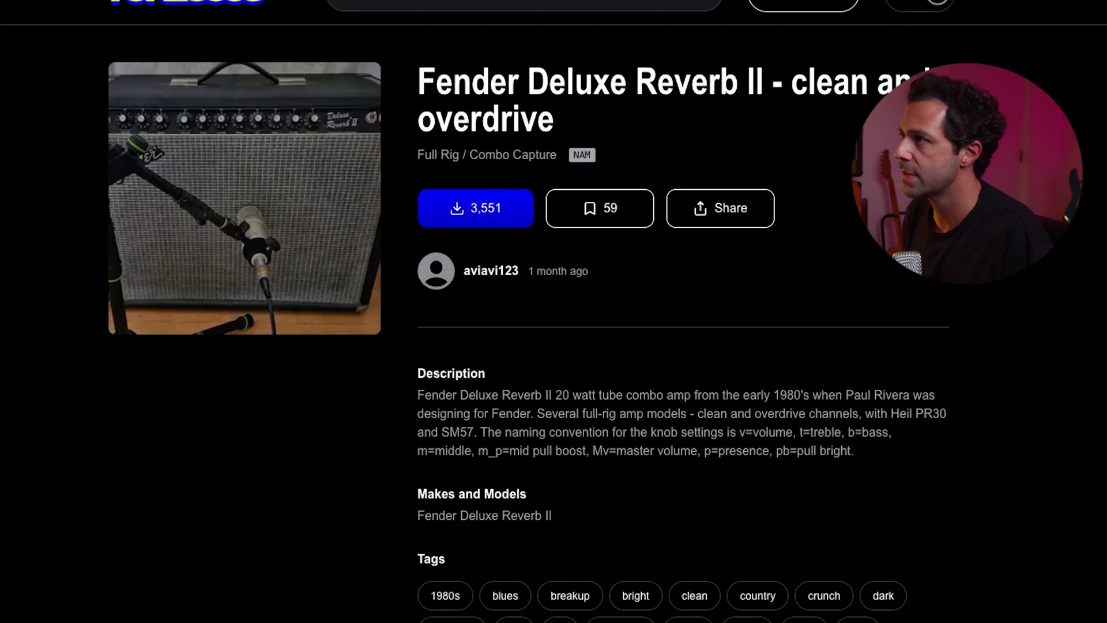
pyautogui.scroll(-10, 1009, 395)
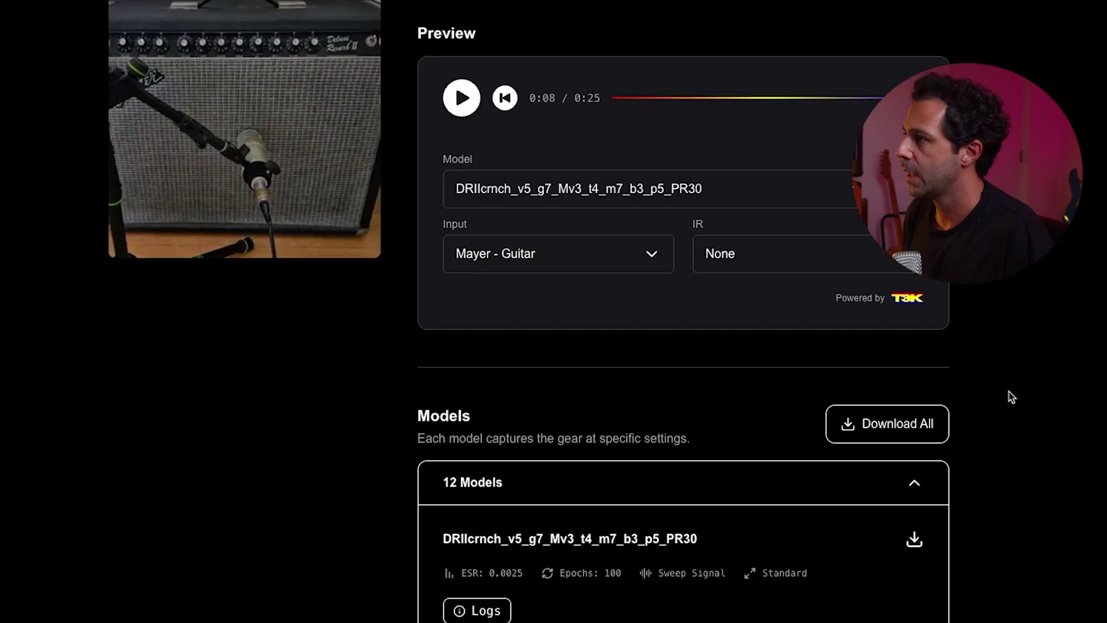
pyautogui.click(464, 106)
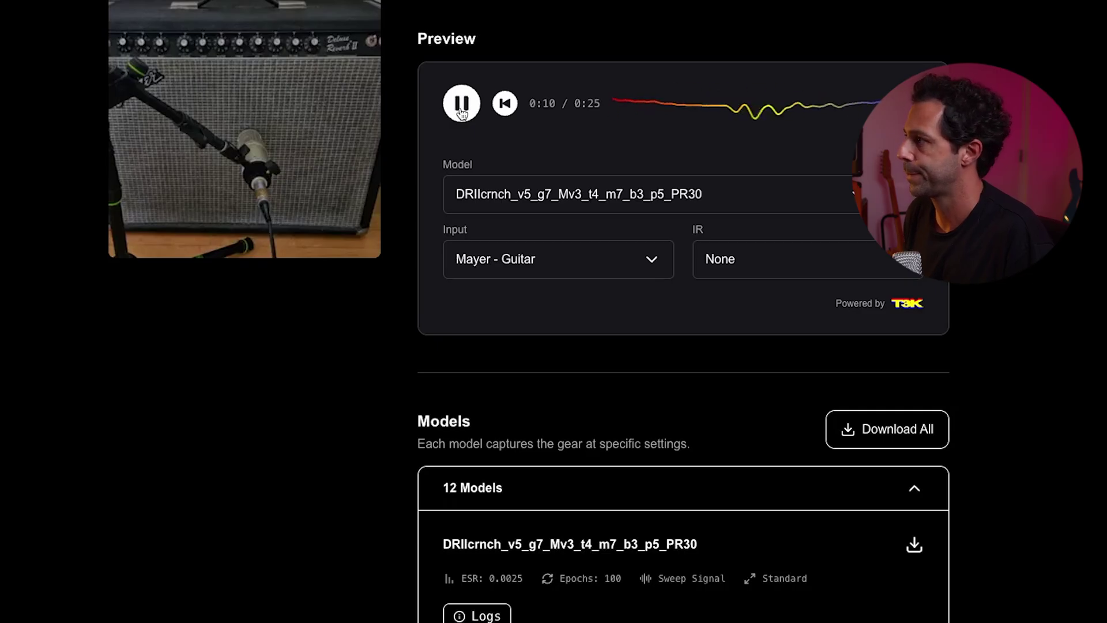
pyautogui.click(461, 110)
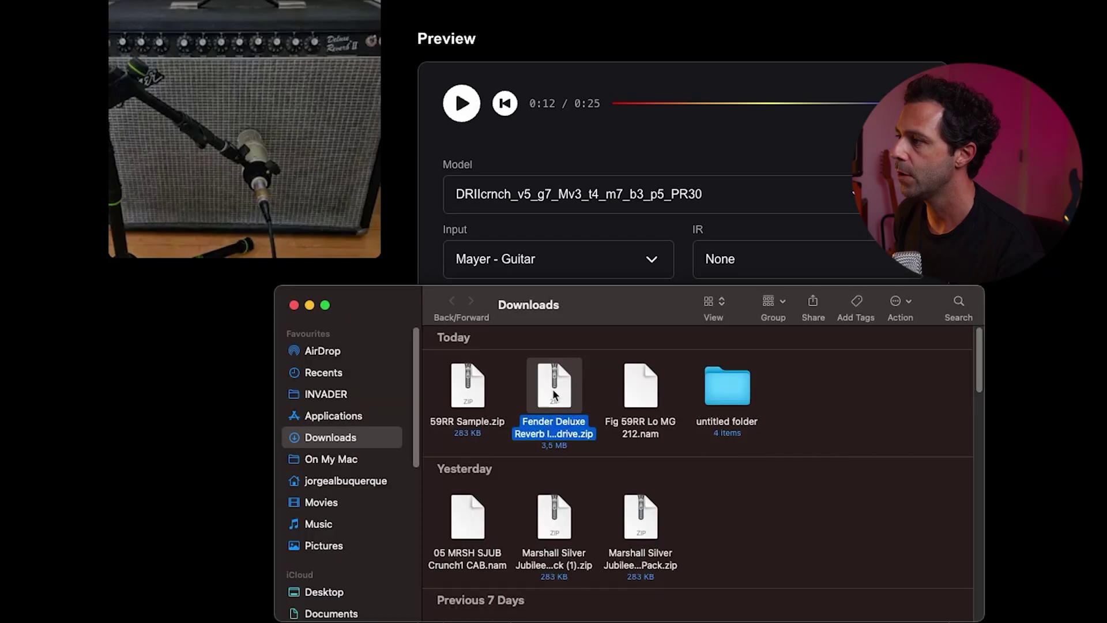
pyautogui.doubleClick(553, 386)
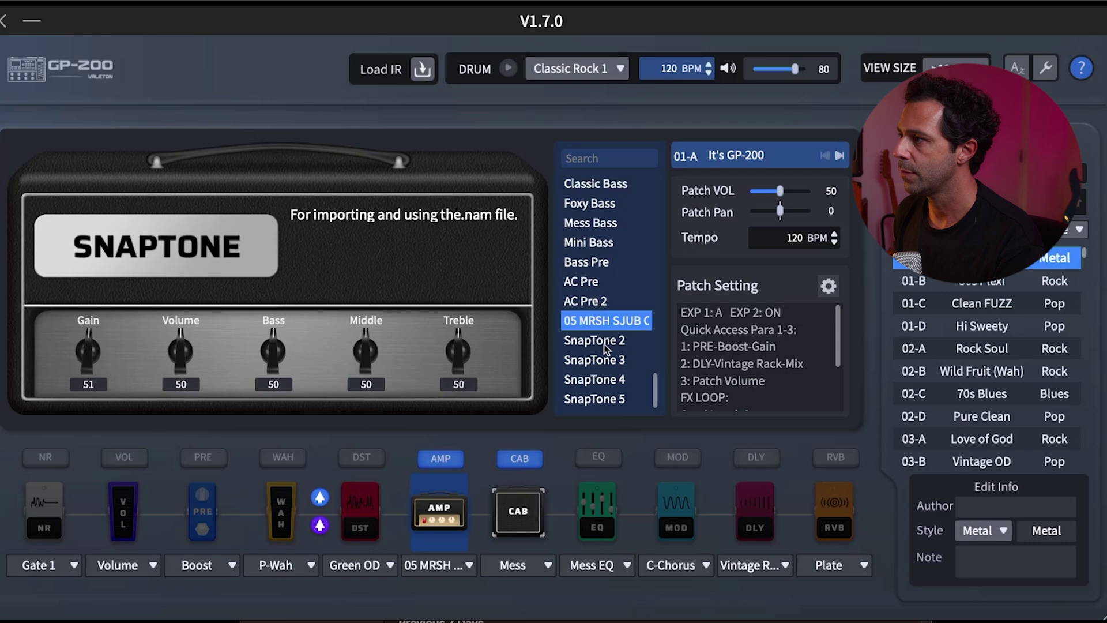
# Import a DRII_v3_t1 .nam file from the extracted Fender Deluxe Reverb folder into SnapTone 2 and switch between both imported amps
pyautogui.click(605, 342)
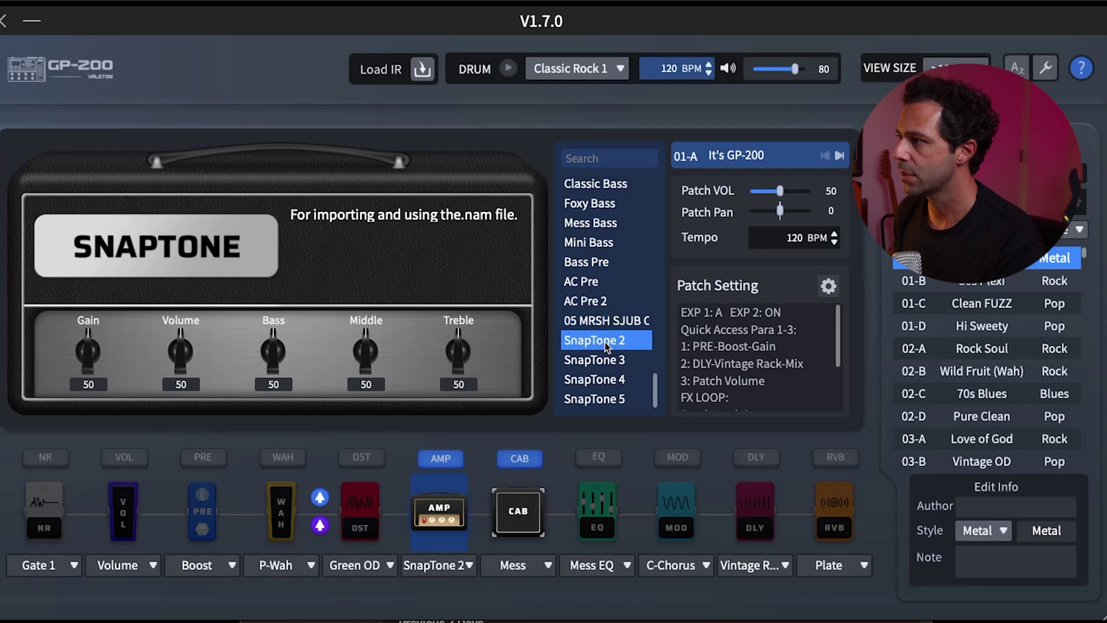
pyautogui.rightClick(606, 347)
pyautogui.click(524, 297)
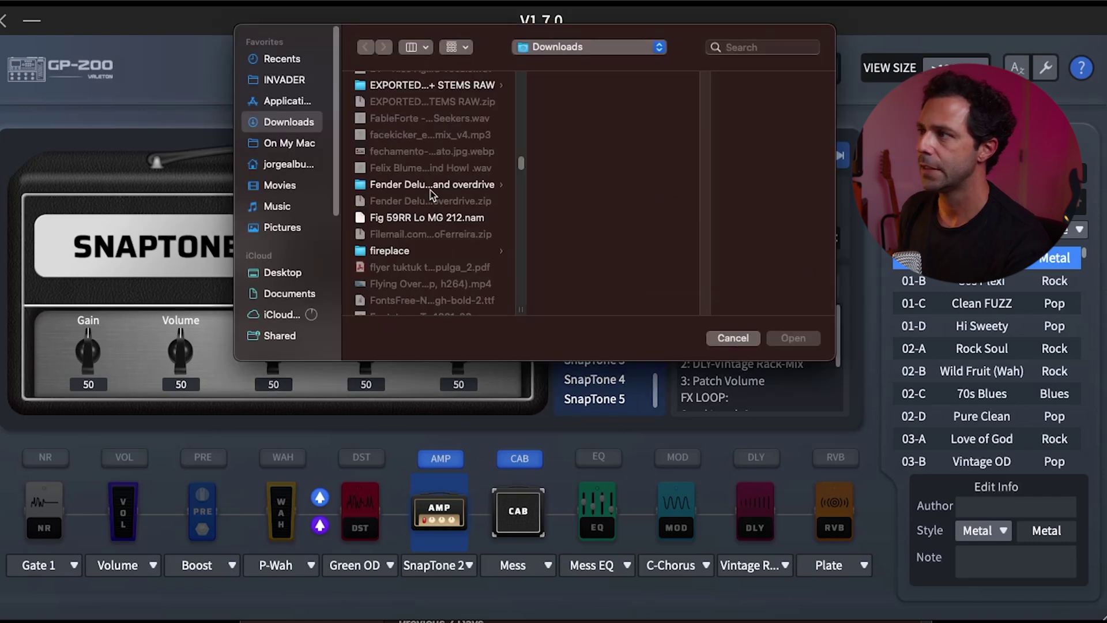
pyautogui.click(430, 186)
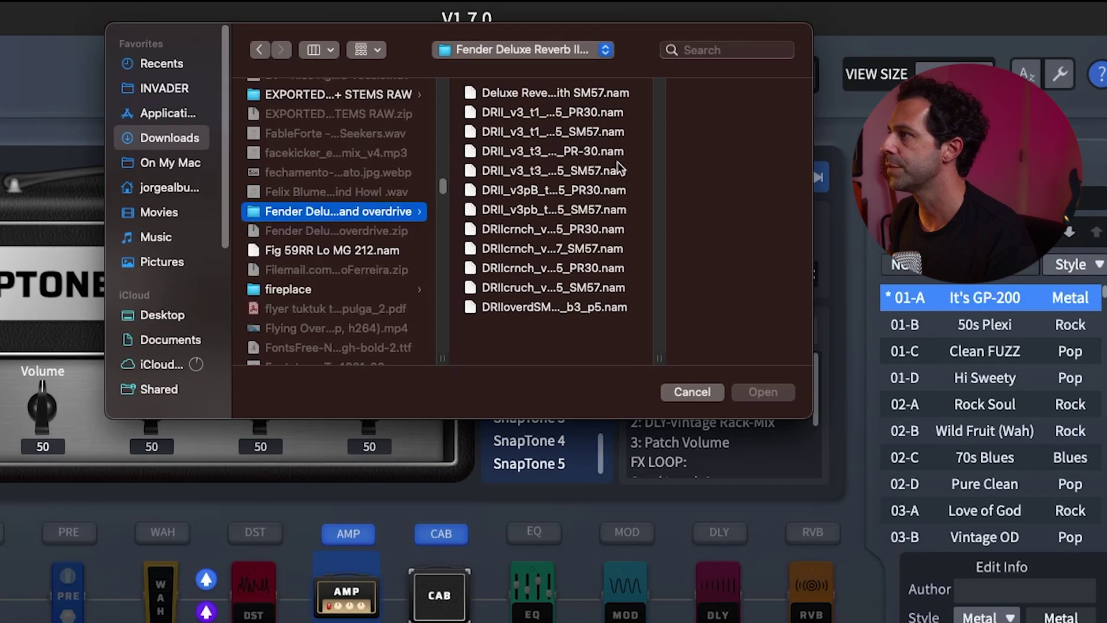
pyautogui.click(454, 93)
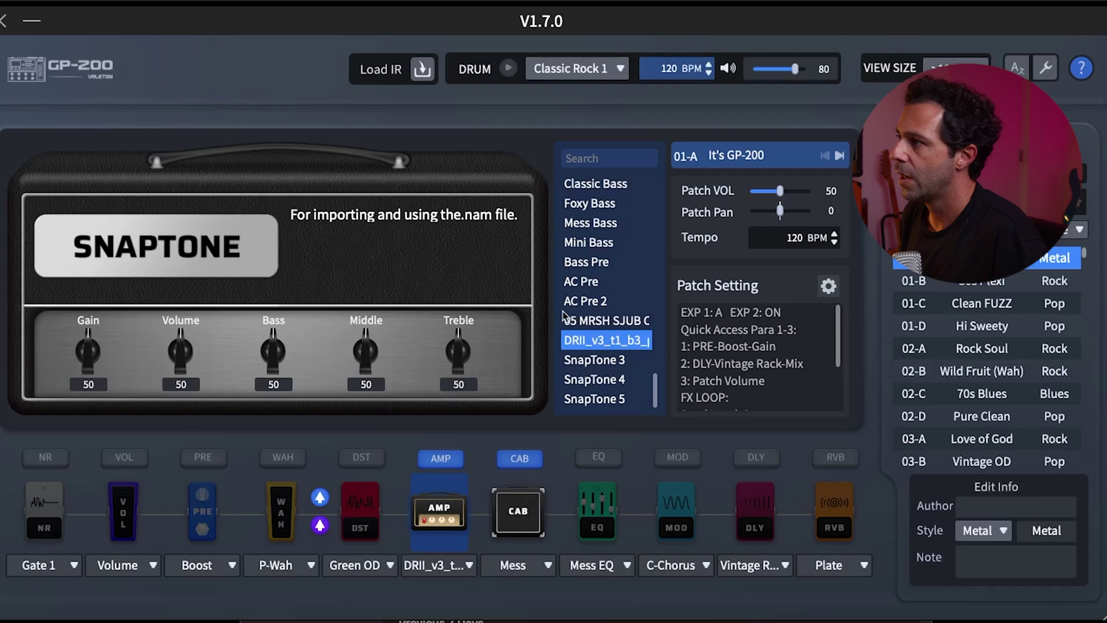
pyautogui.click(596, 325)
pyautogui.click(604, 341)
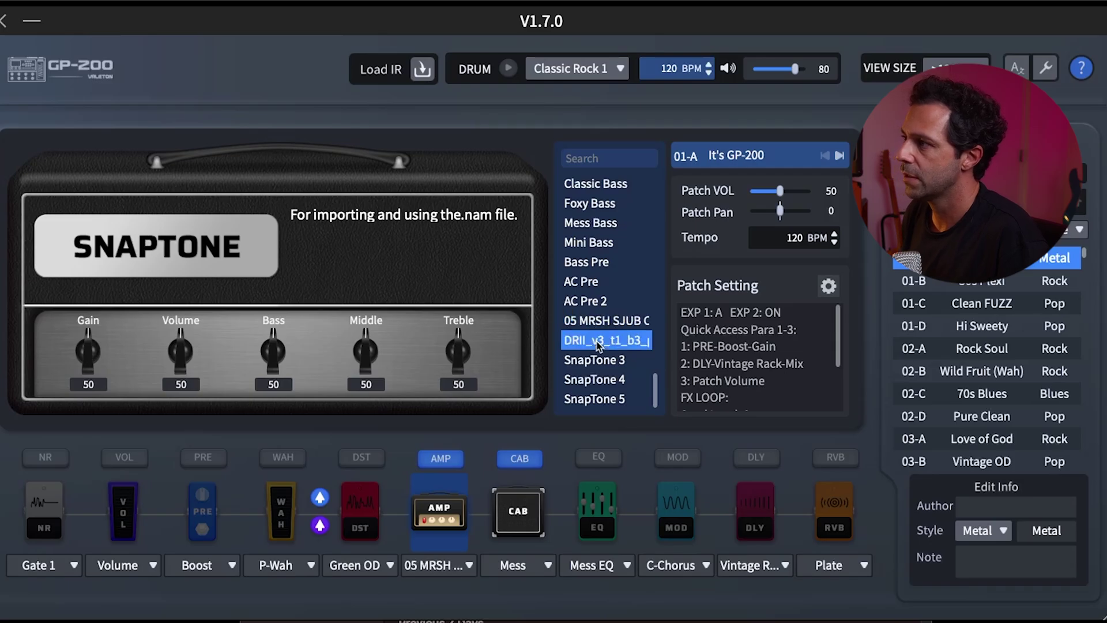